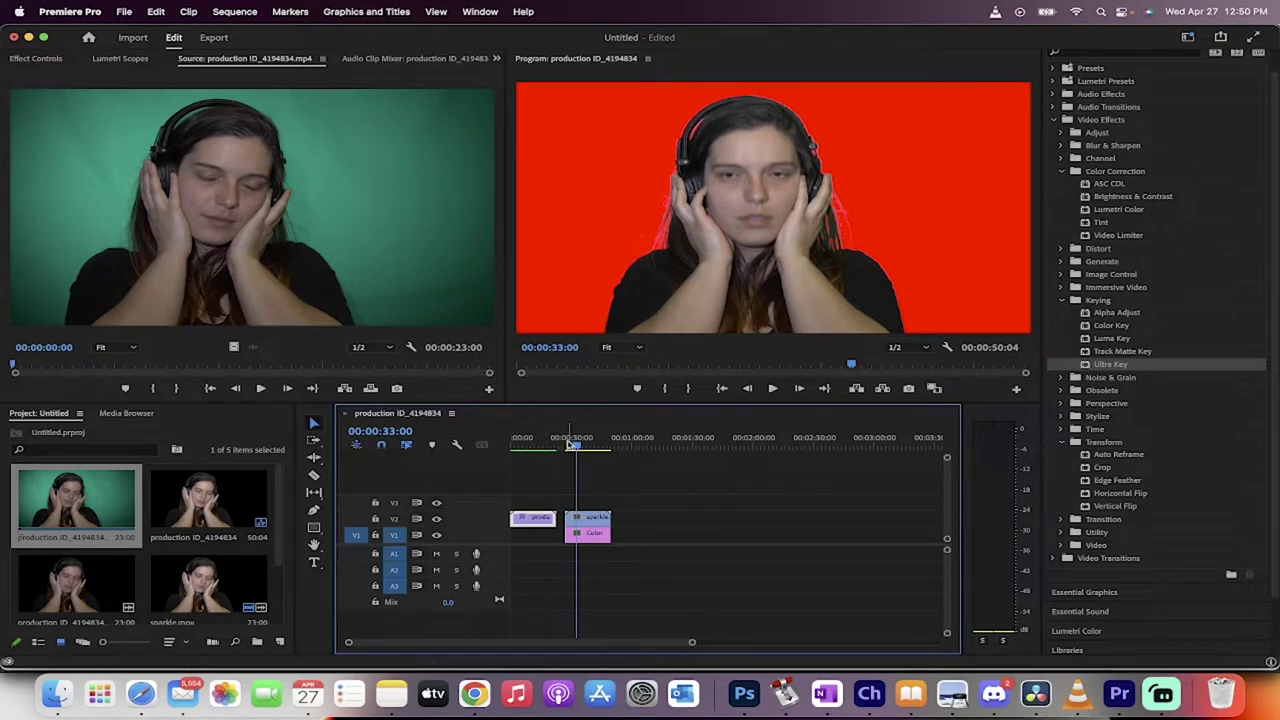
Scrub through the original green-screen clip and the old sequence to review them
click(530, 441)
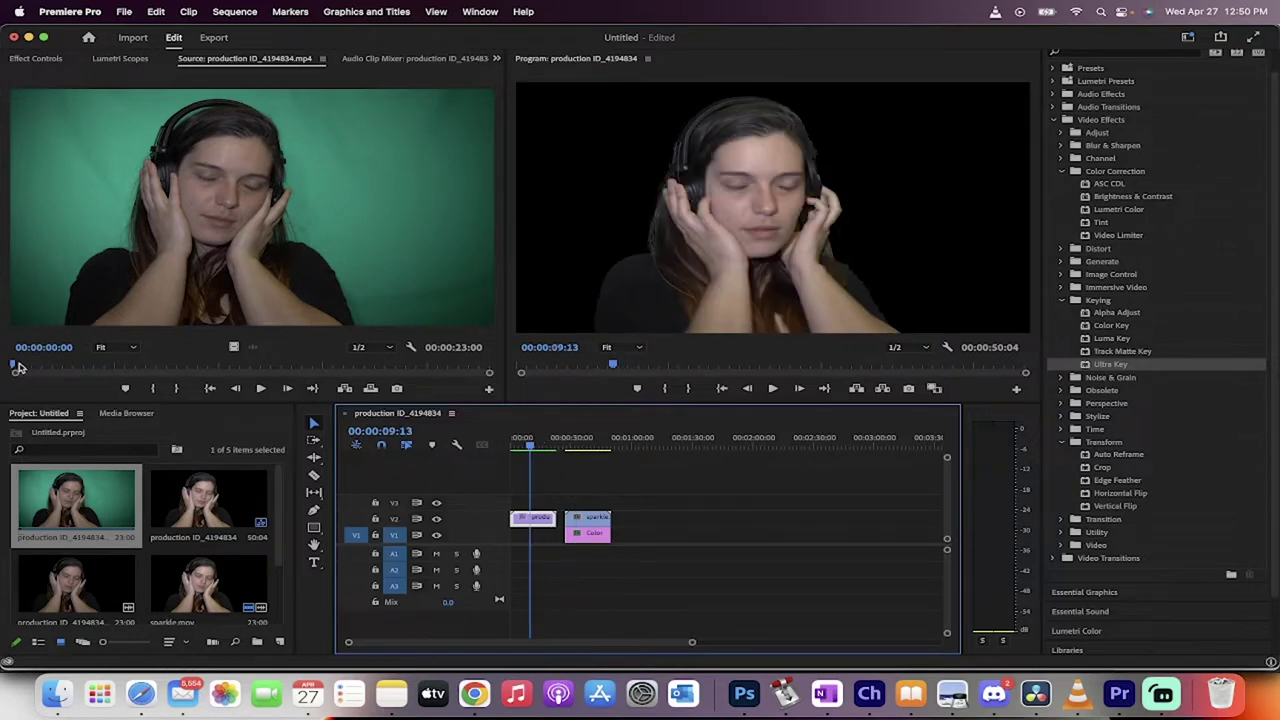
mouse_move(22, 367)
mouse_down()
mouse_move(118, 365)
mouse_move(45, 367)
mouse_up()
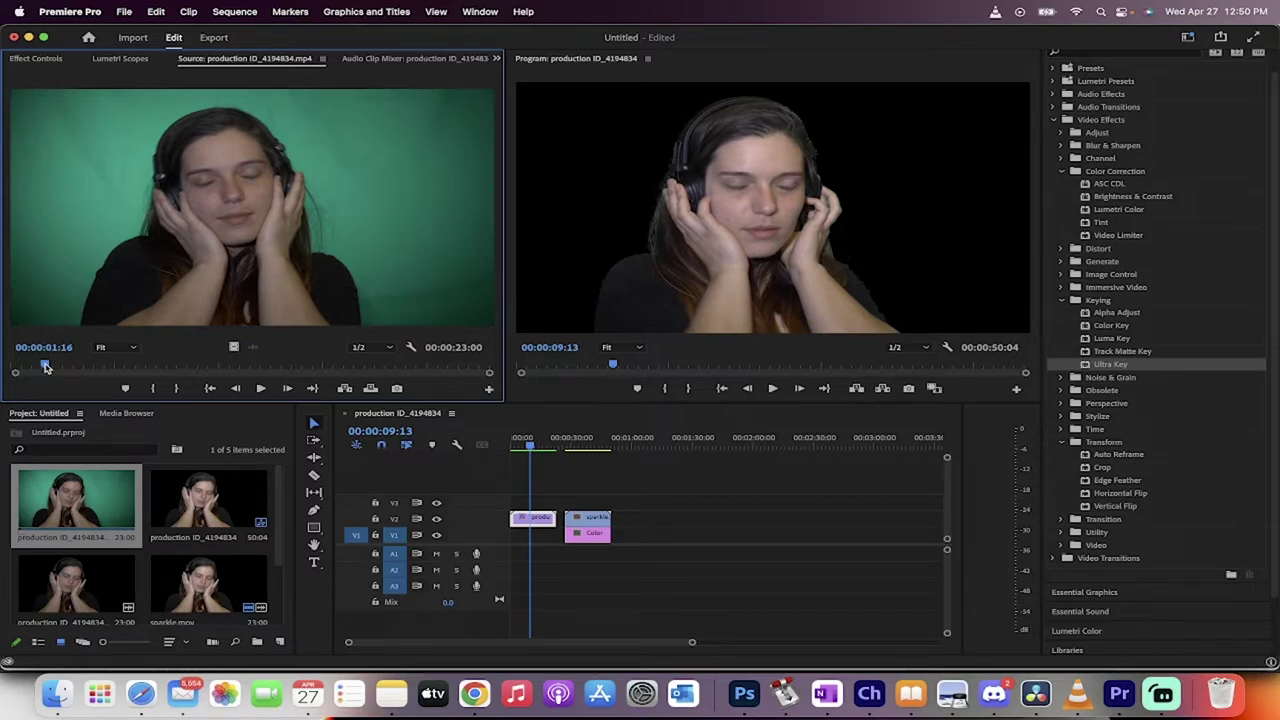
drag(44, 367, 10, 367)
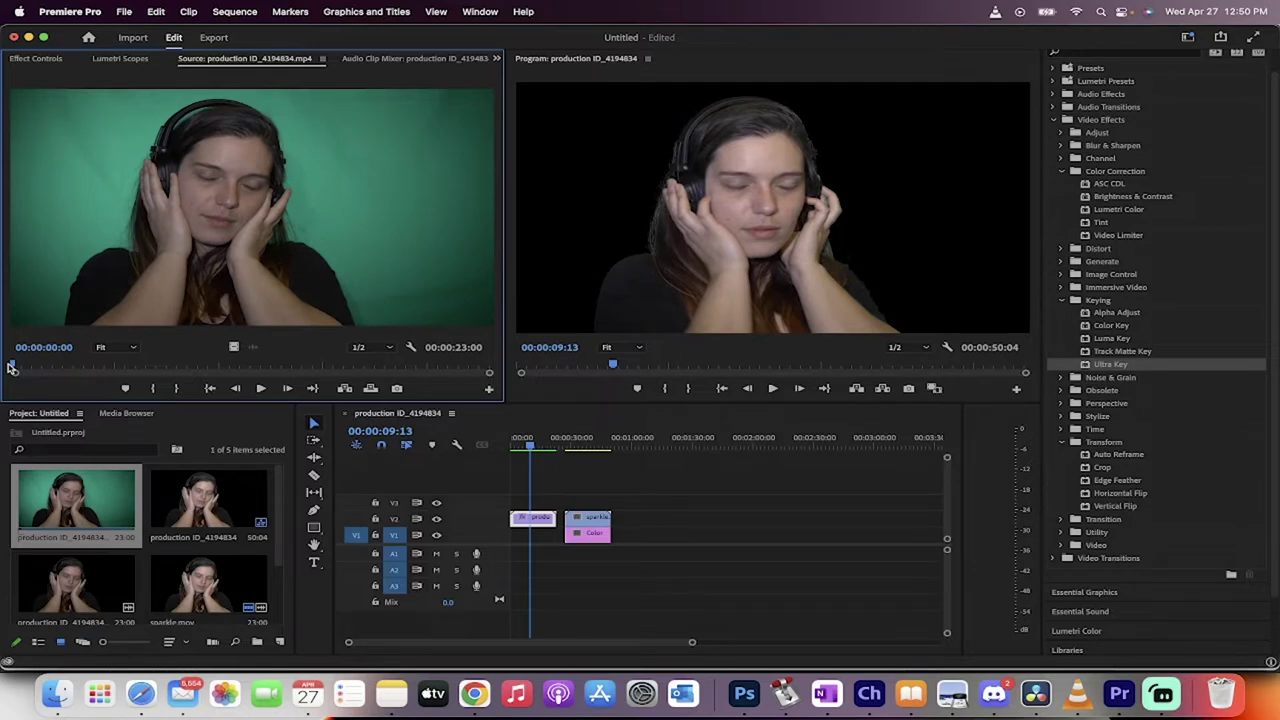
drag(529, 444, 584, 444)
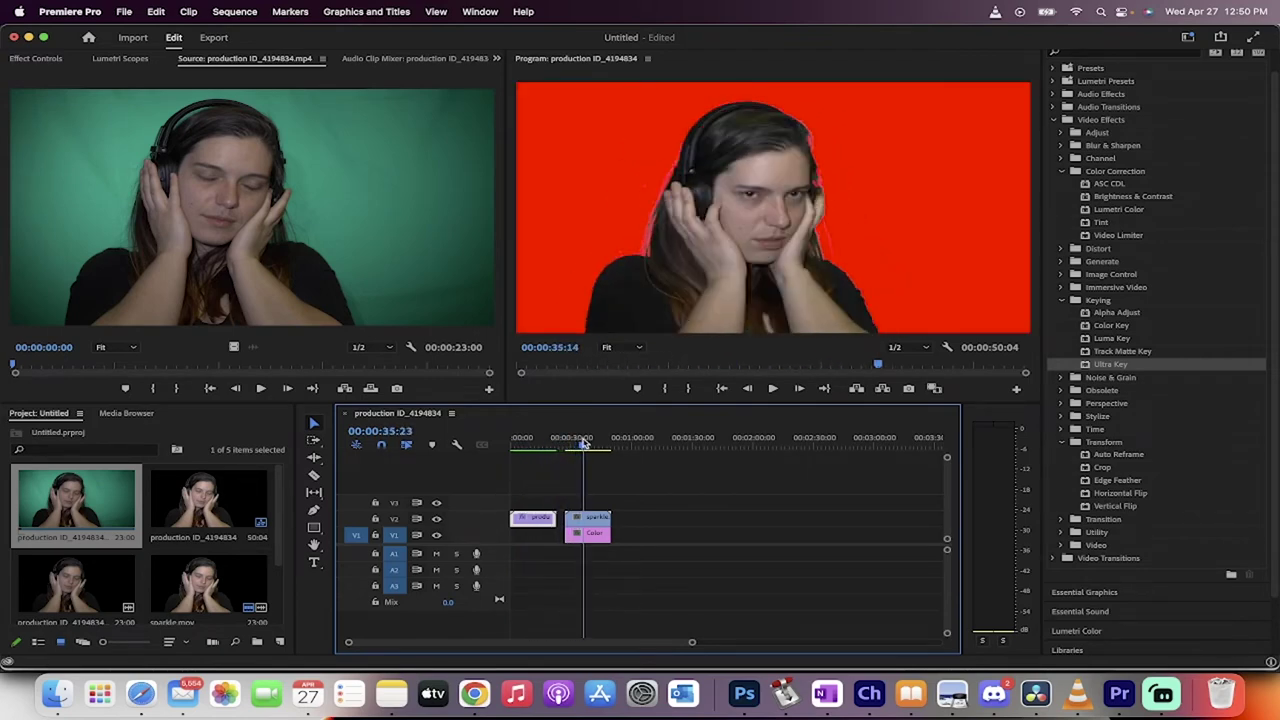
Delete the stacked sparkle and Color clips and the remaining clip from the old sequence
drag(656, 546, 560, 478)
key(Delete)
click(531, 522)
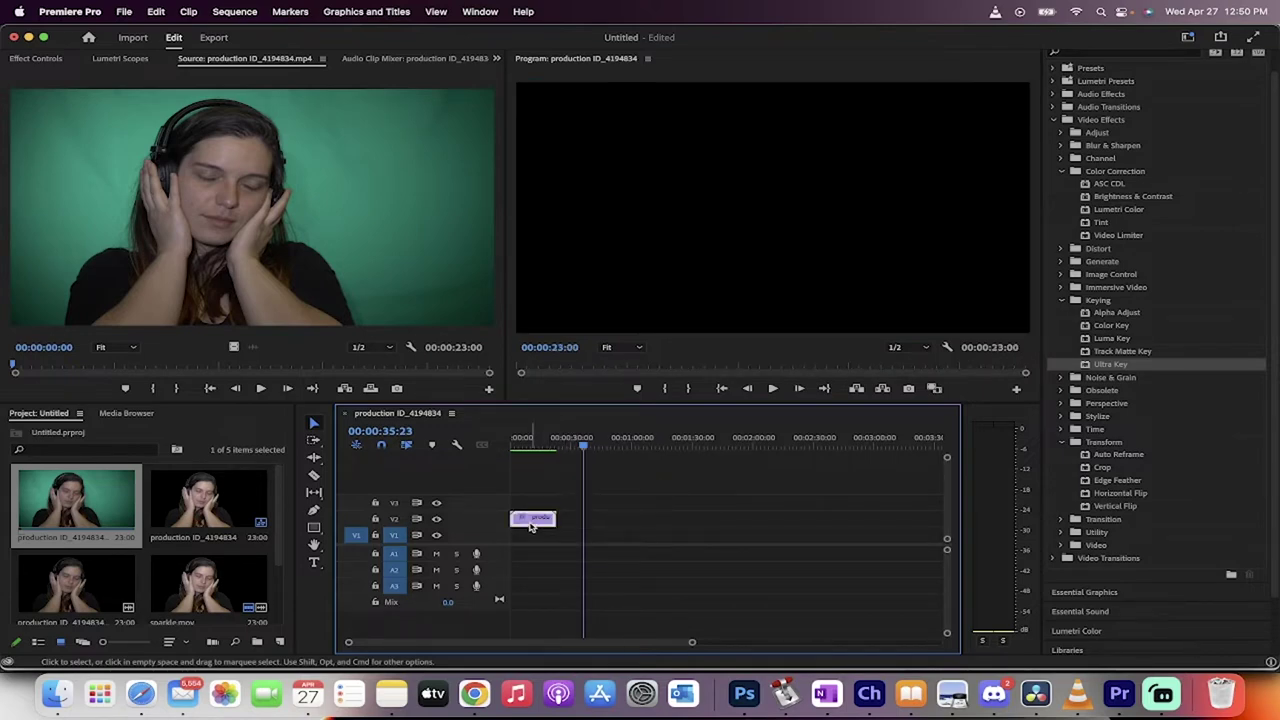
key(Delete)
Delete the extra project items and old sequence, then build a new sequence from the green-screen clip
click(230, 500)
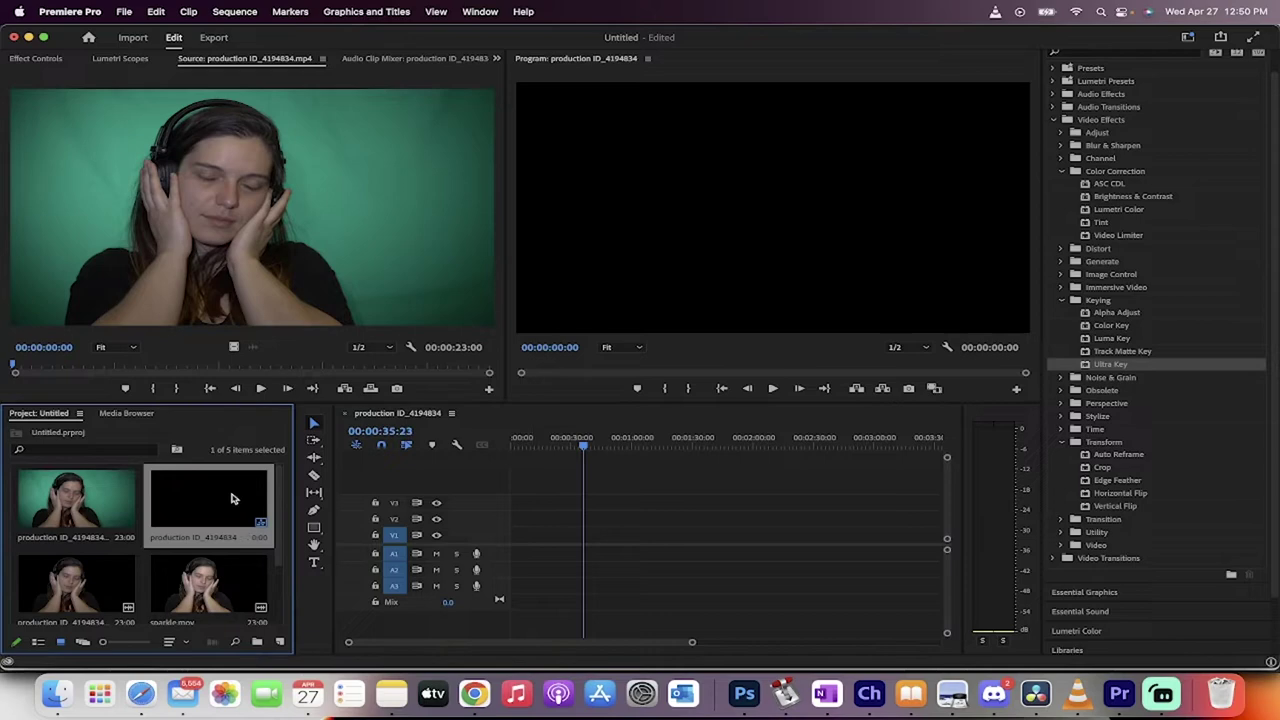
scroll(228, 508, down, 1)
shift+click(110, 576)
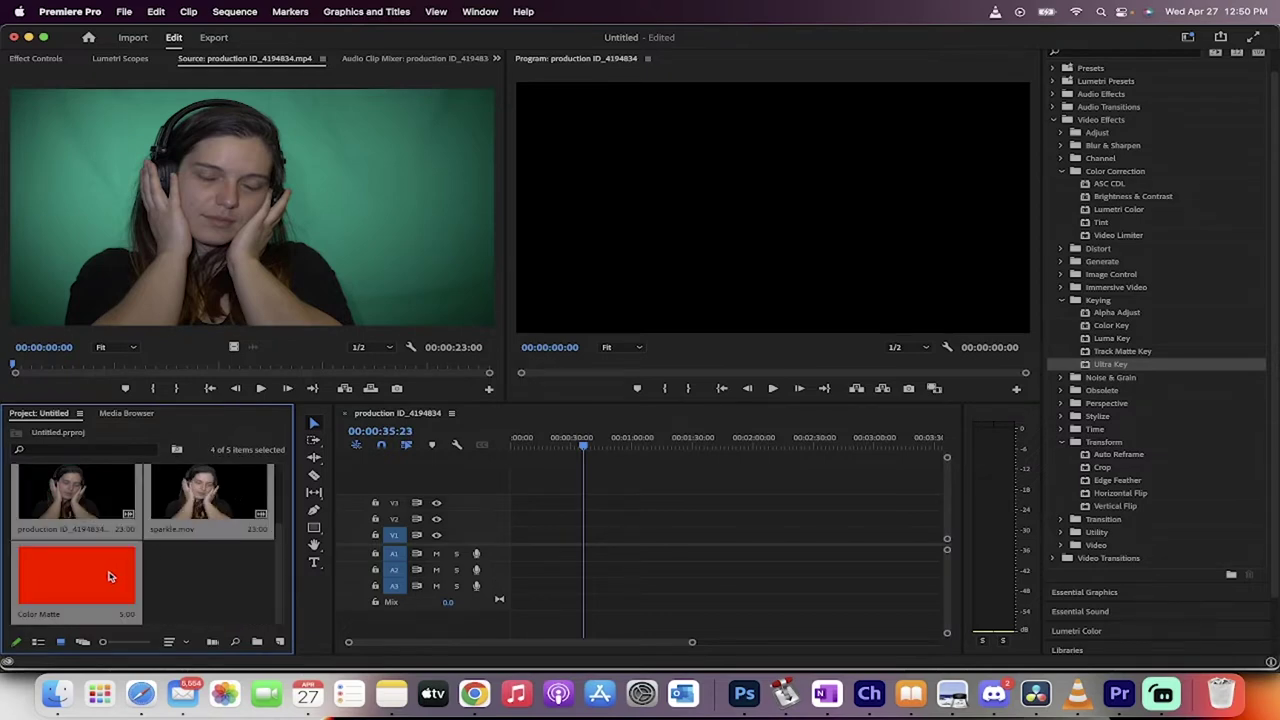
key(Delete)
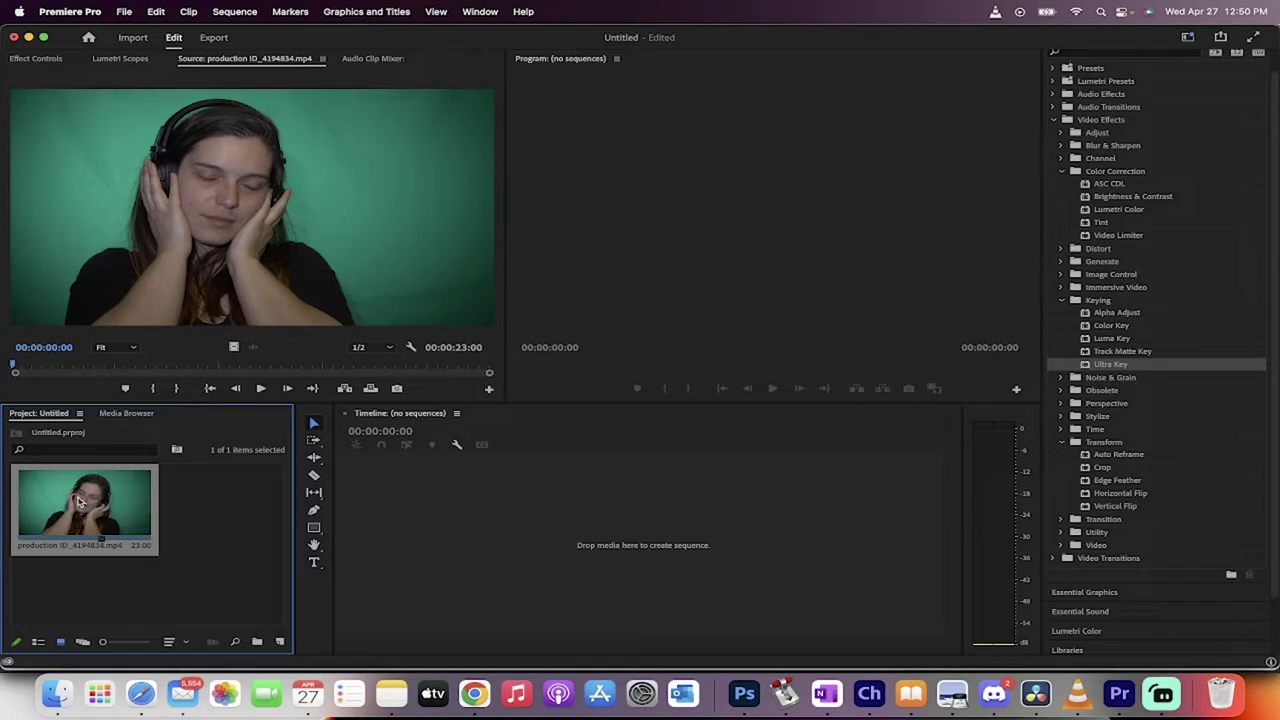
drag(72, 503, 427, 514)
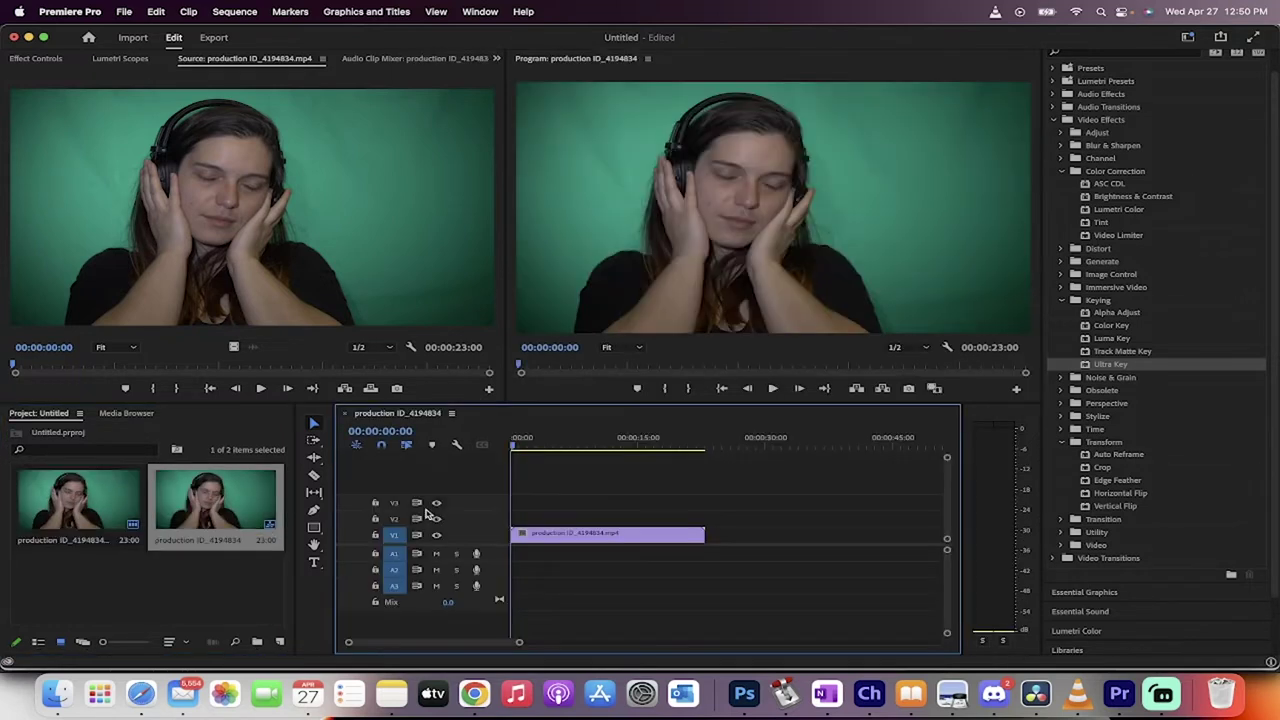
Search 'ultr' in Effects and drag Keying > Ultra Key onto the sequence clip
click(578, 533)
scroll(1115, 120, up, 1)
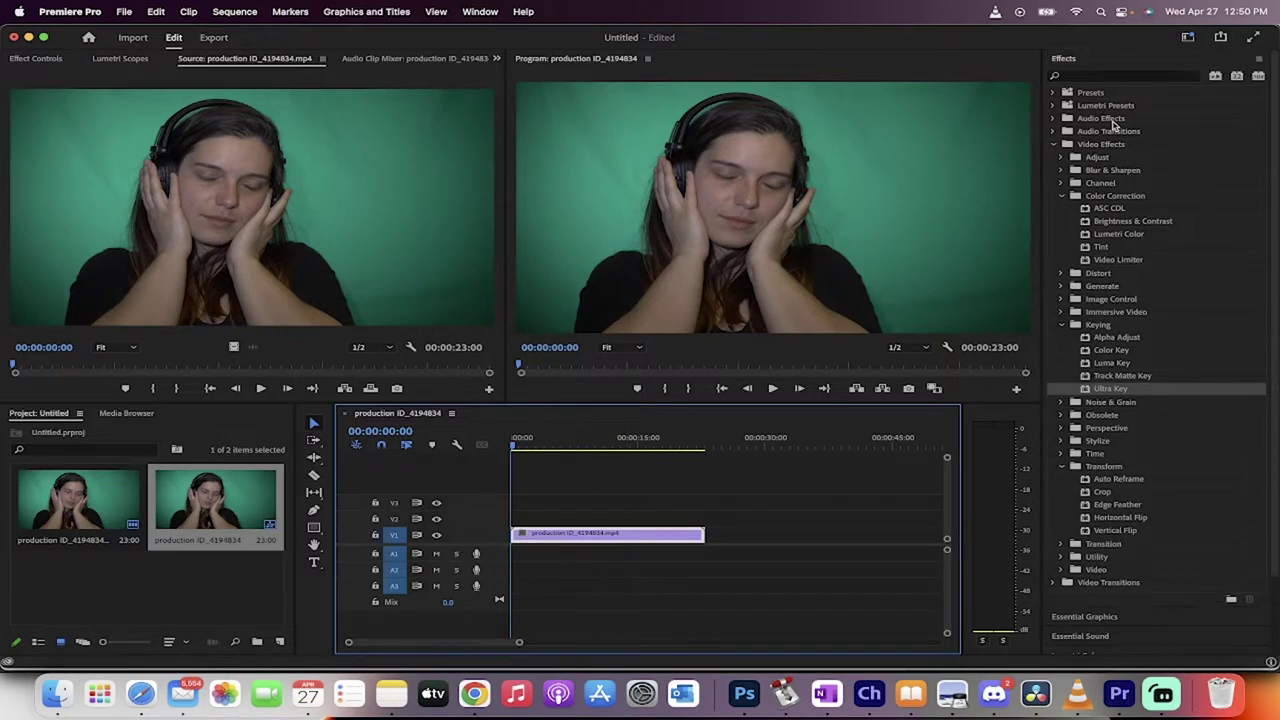
click(1090, 74)
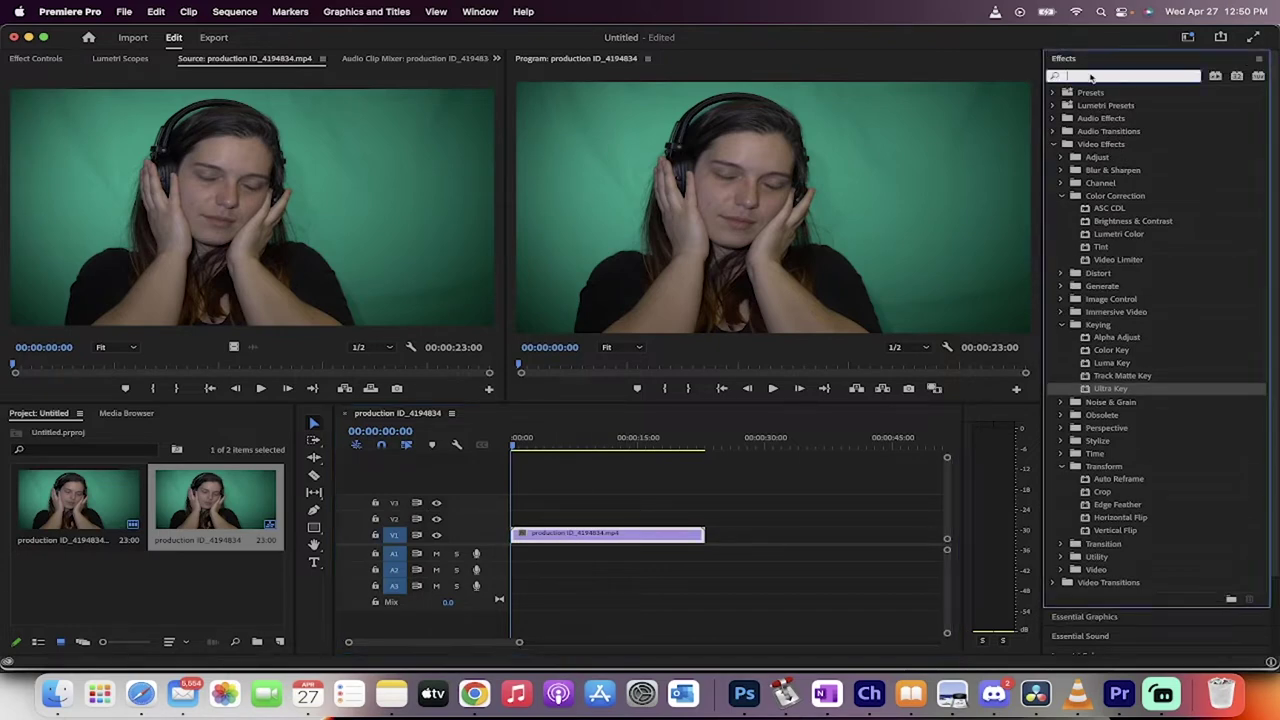
click(480, 11)
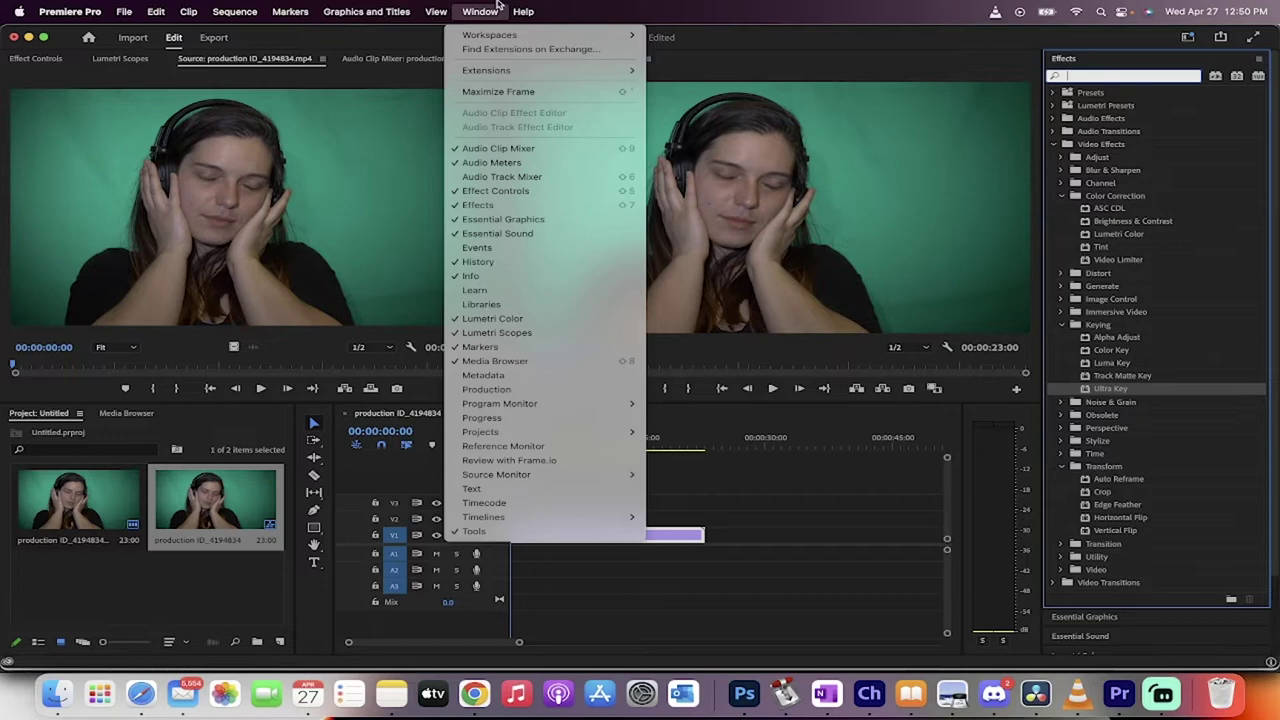
click(476, 8)
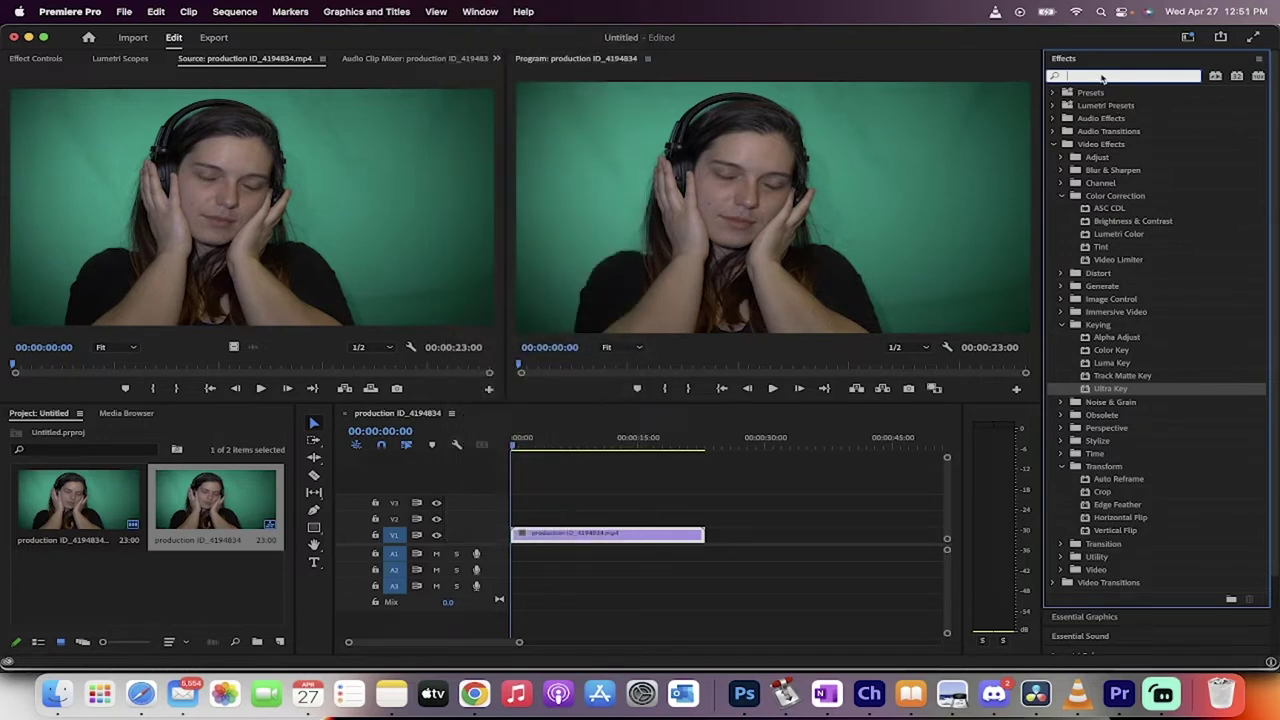
text(ultr)
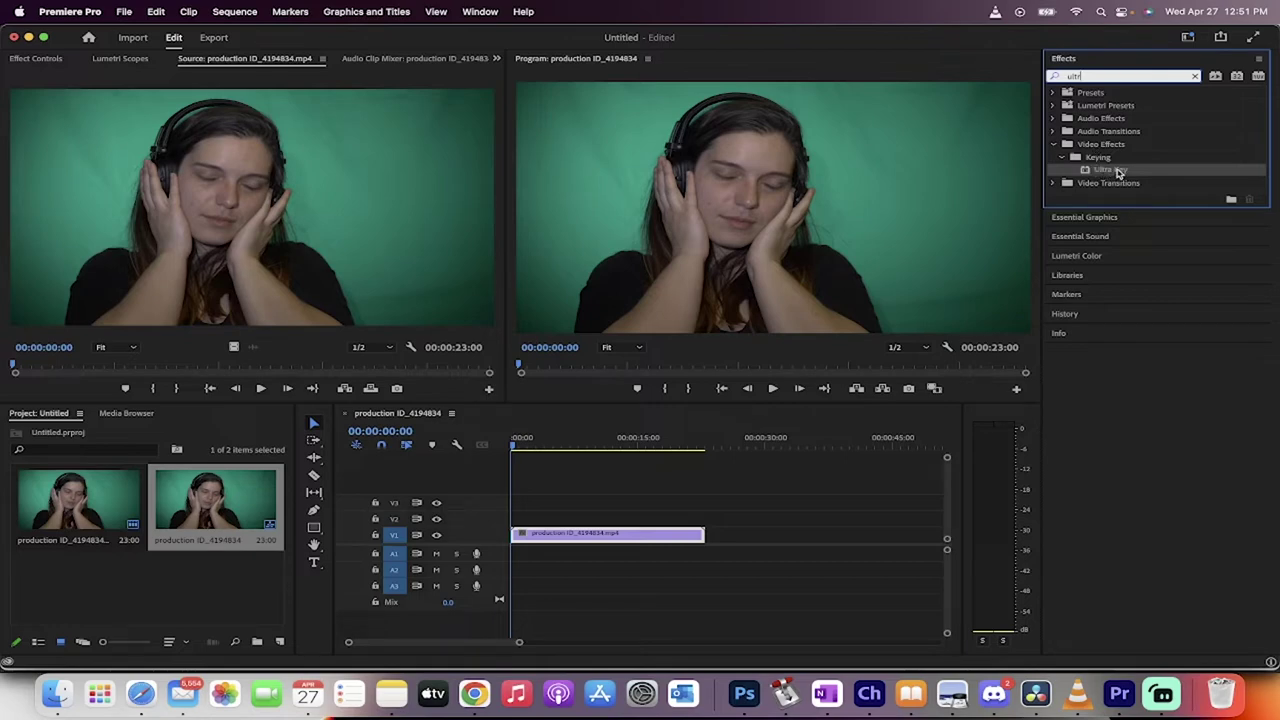
click(1120, 172)
drag(1121, 172, 571, 537)
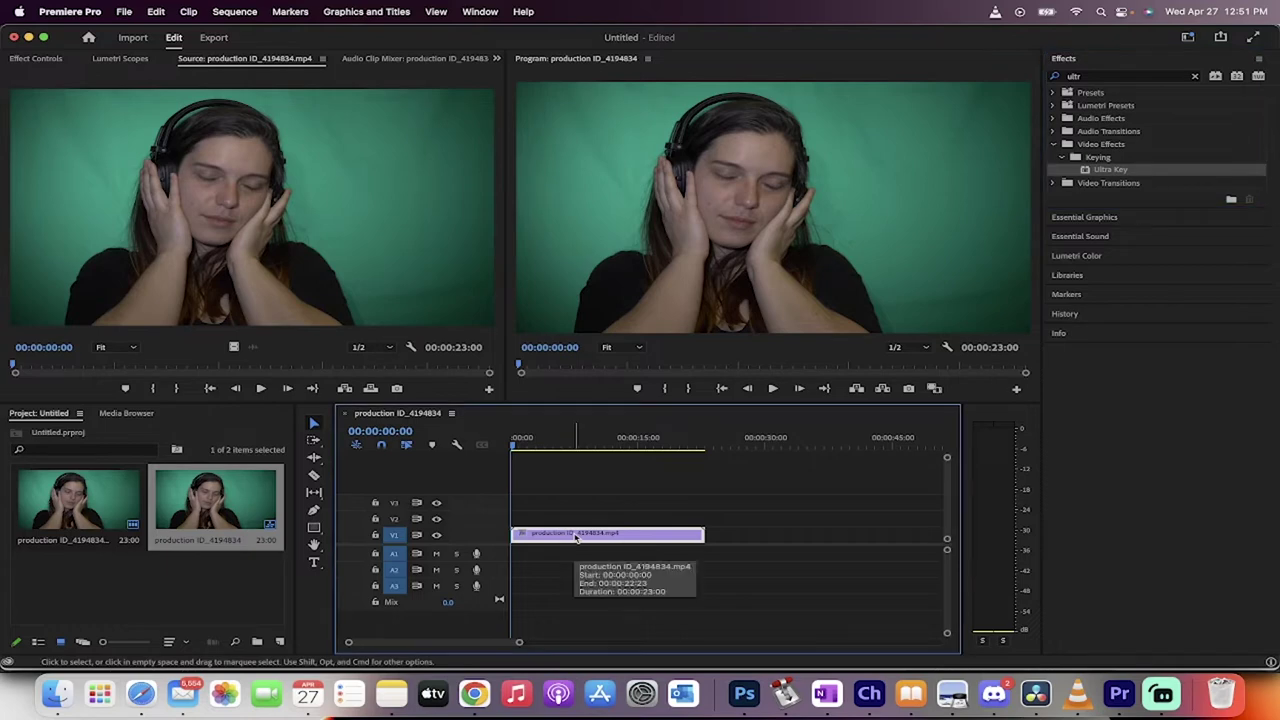
Show Effect Controls and select the Ultra Key effect to reveal its Output and Setting parameters
click(42, 60)
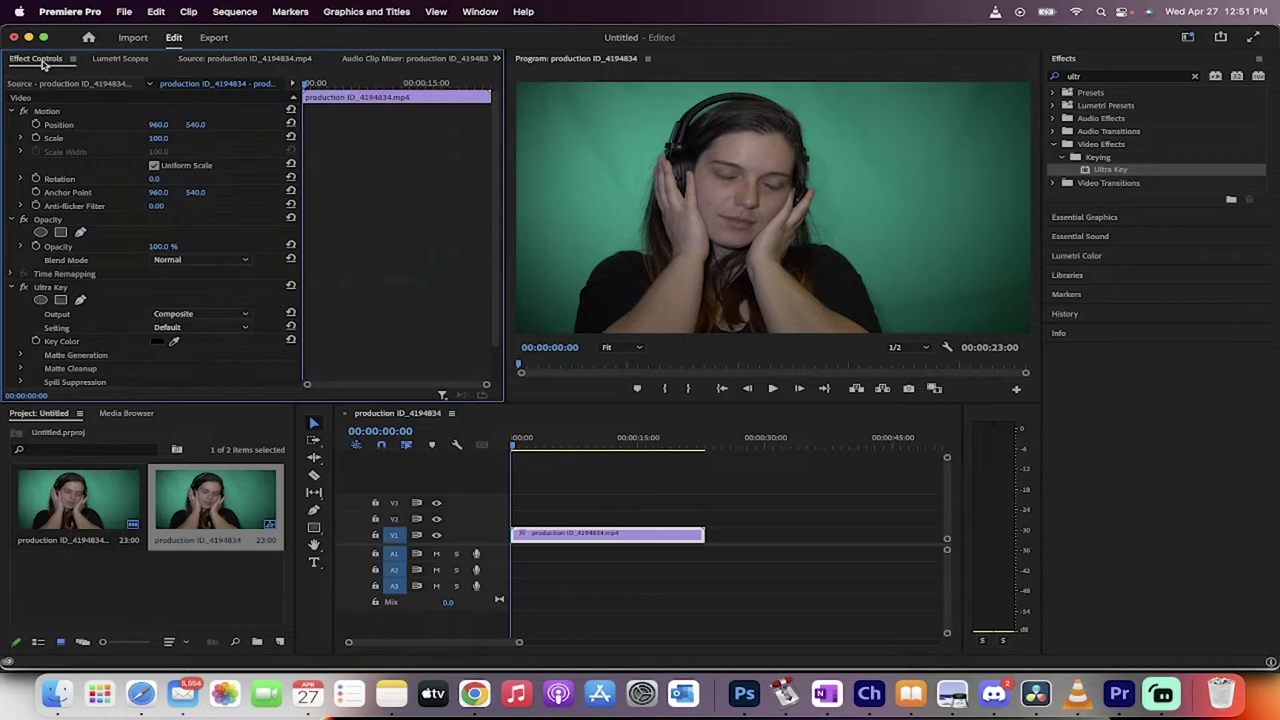
click(500, 8)
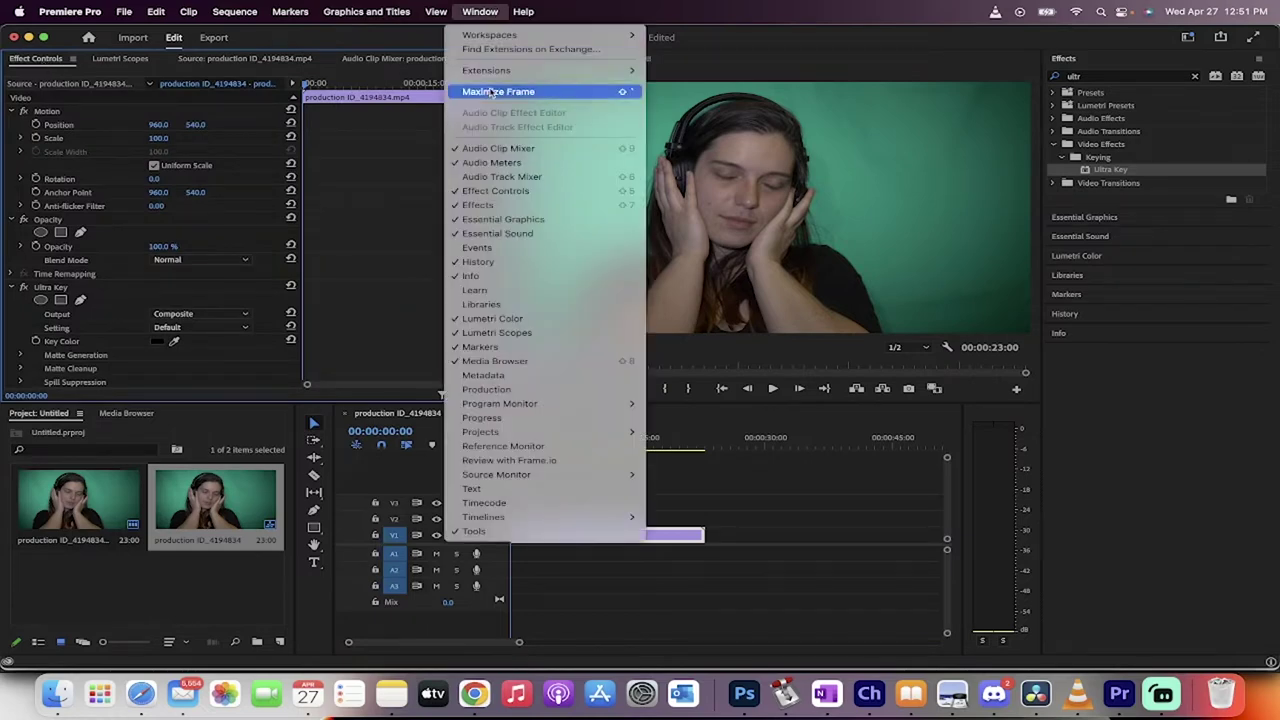
click(478, 10)
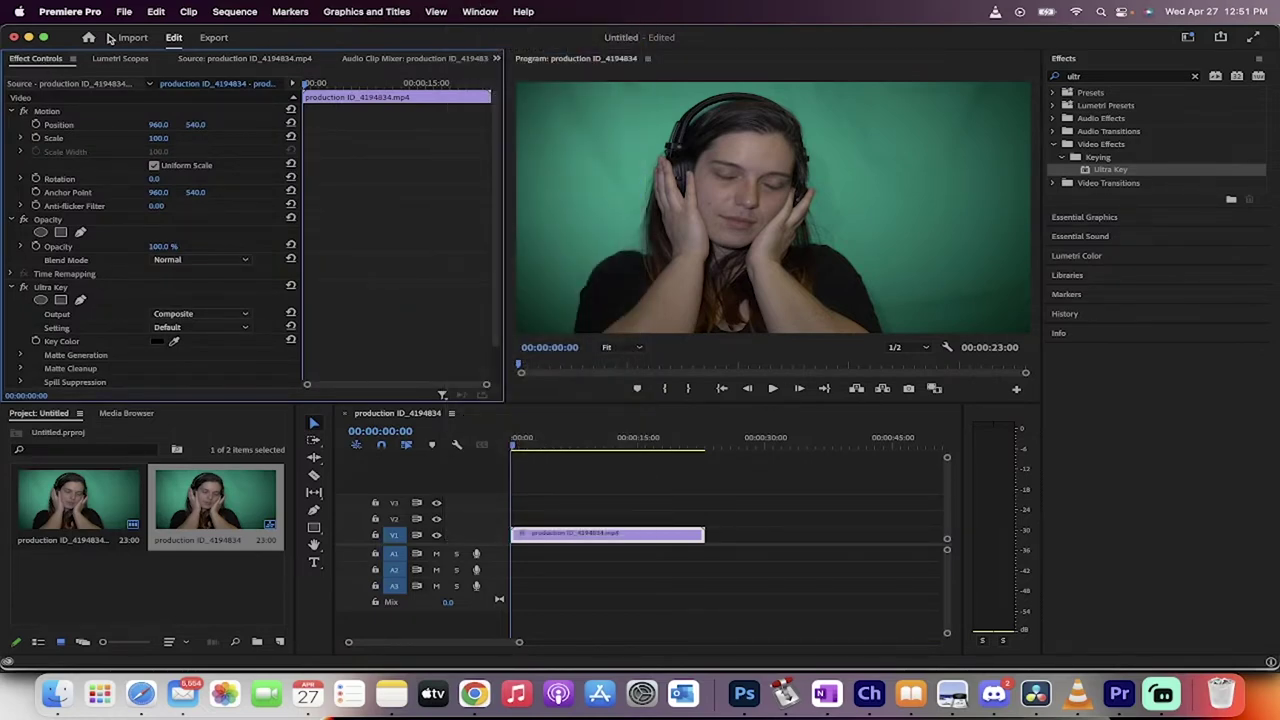
click(63, 288)
scroll(63, 288, down, 1)
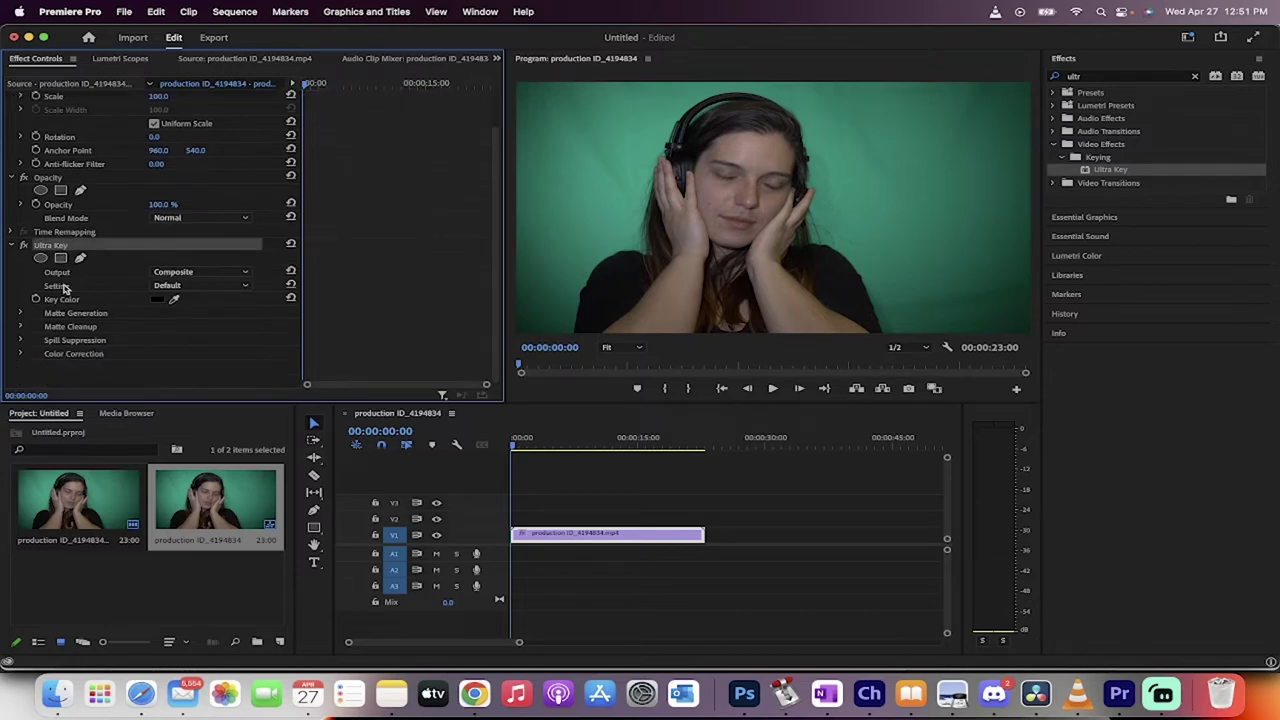
Sample the green backdrop in the Program Monitor as the Ultra Key colour with the eyedropper
click(161, 300)
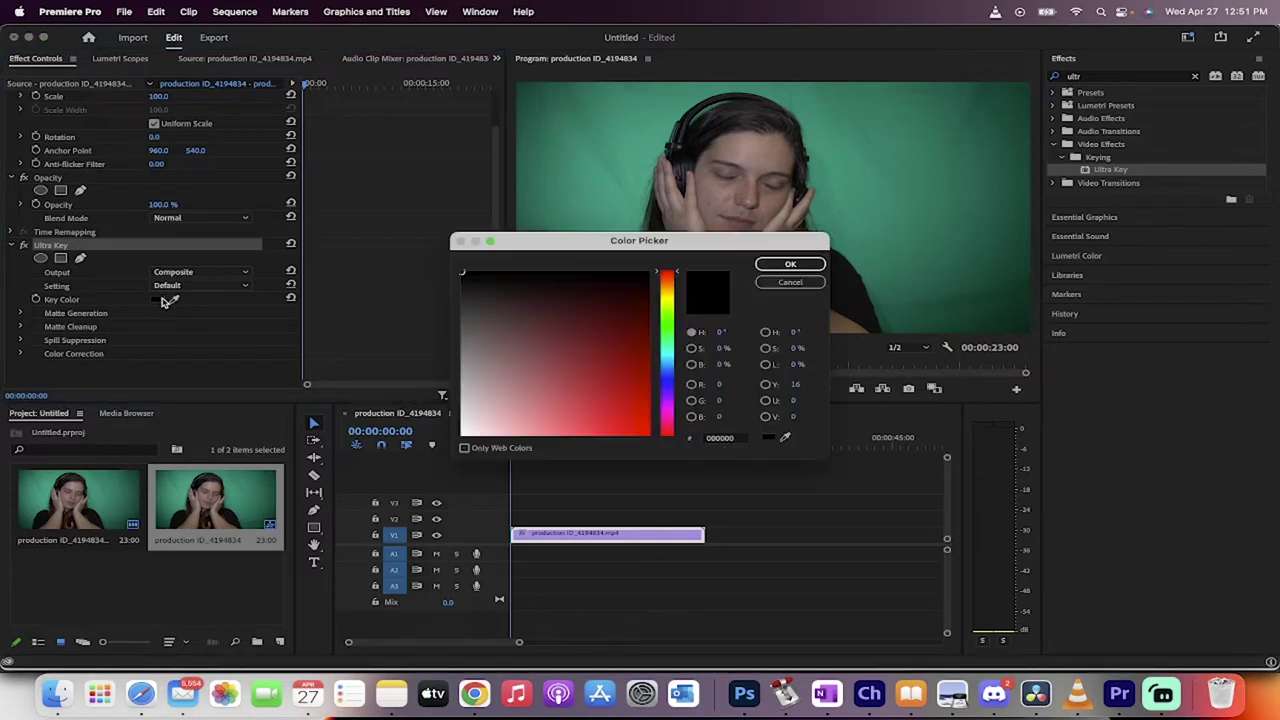
click(789, 283)
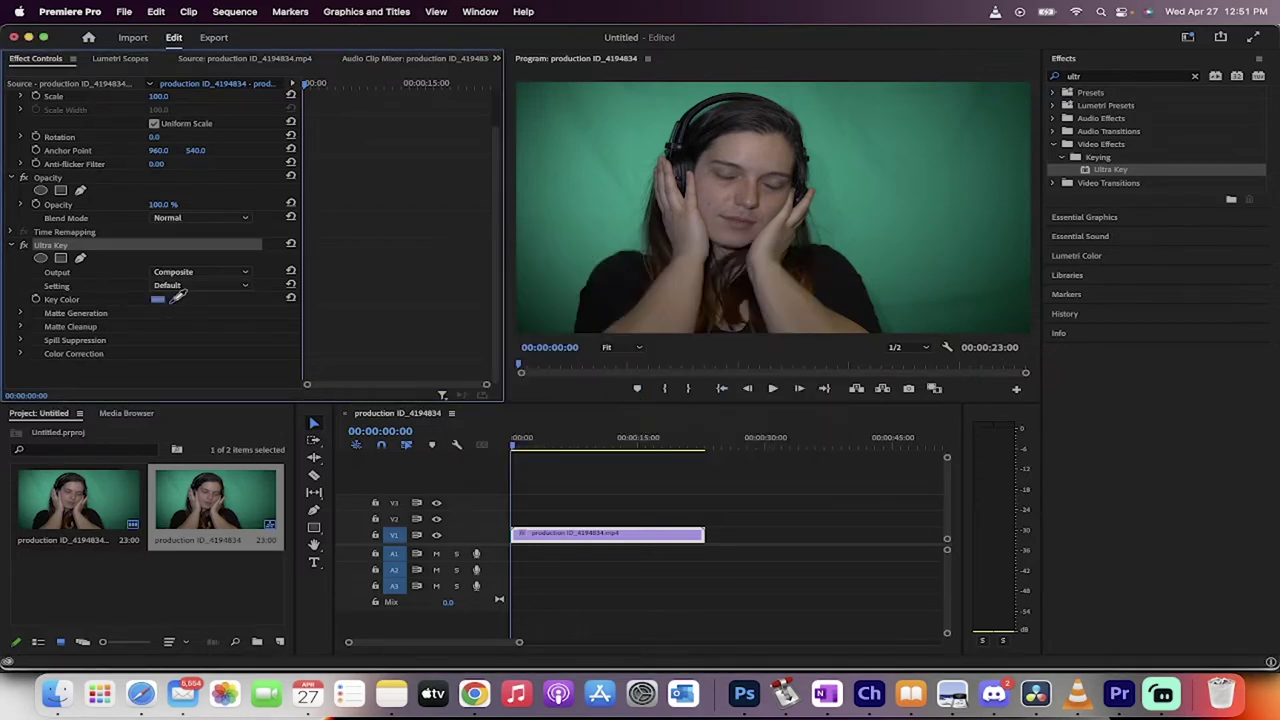
drag(177, 295, 540, 312)
drag(535, 318, 530, 326)
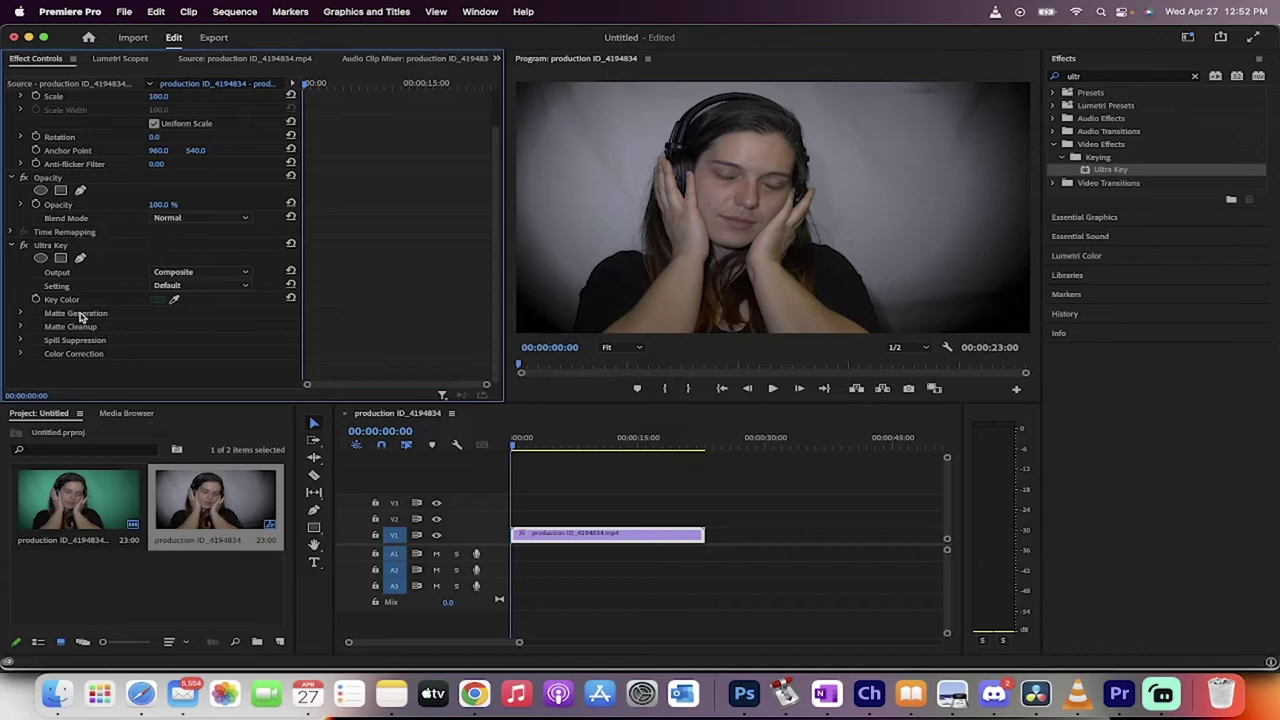
Under Matte Generation, set Transparency to 50 and Pedestal to 32, then scrub to check the key
click(21, 314)
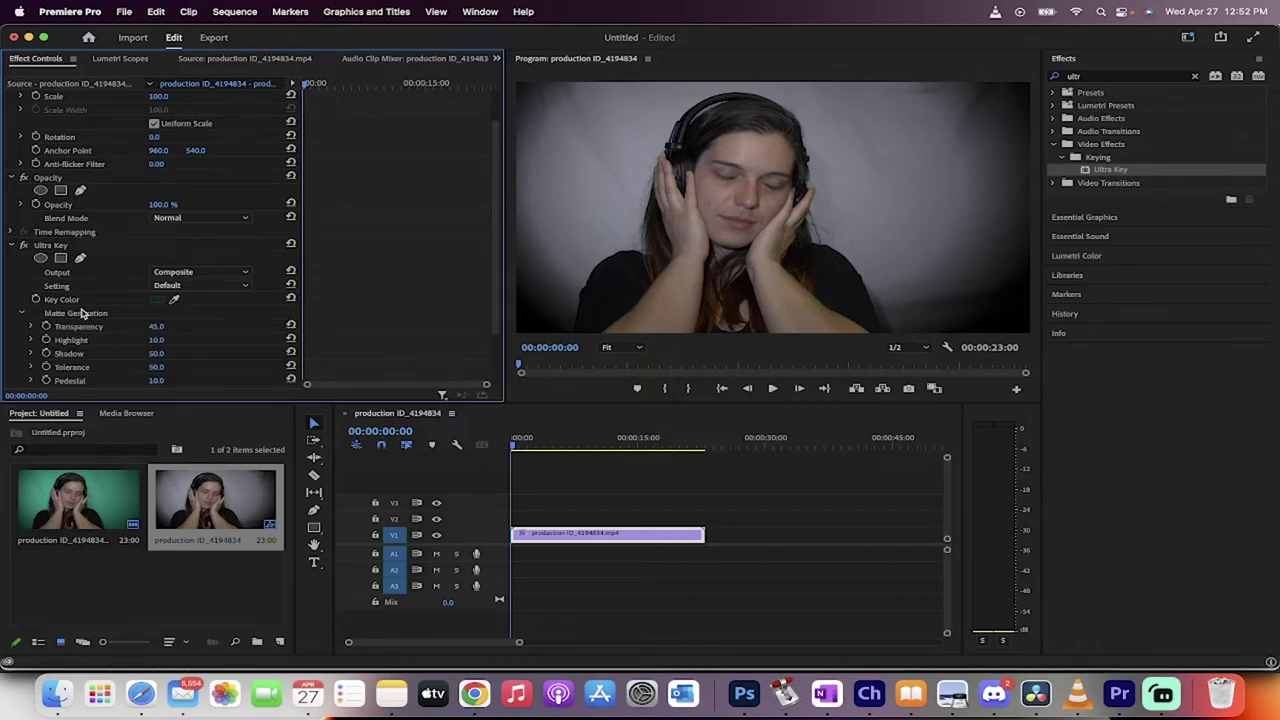
scroll(82, 313, down, 2)
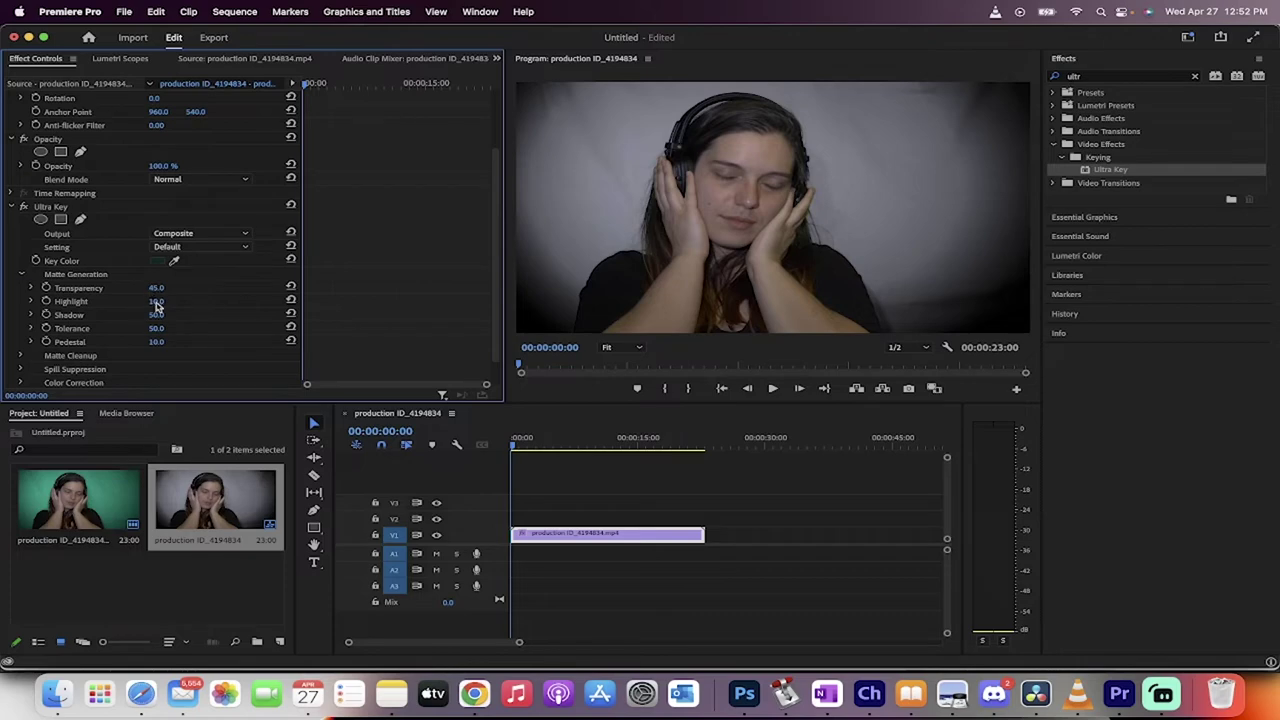
mouse_move(156, 301)
mouse_down()
mouse_move(250, 301)
mouse_move(156, 301)
mouse_up()
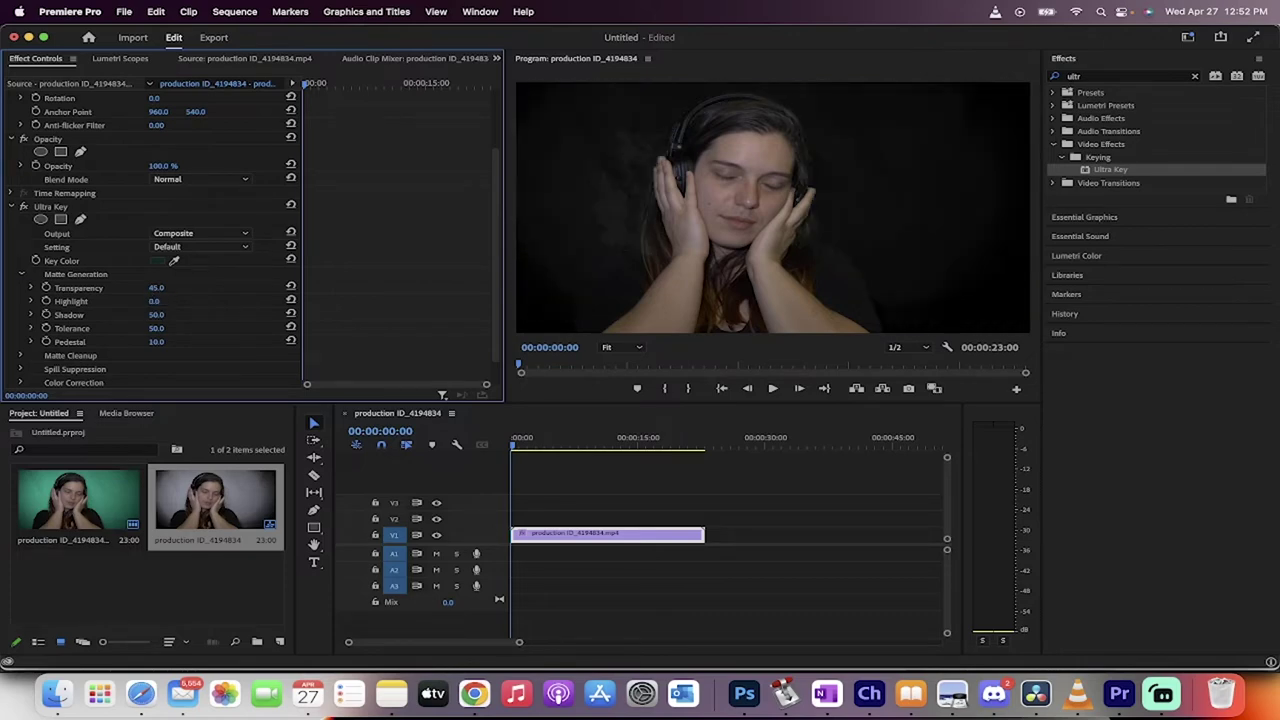
mouse_move(156, 301)
mouse_down()
mouse_move(190, 301)
mouse_move(150, 301)
mouse_move(165, 287)
mouse_up()
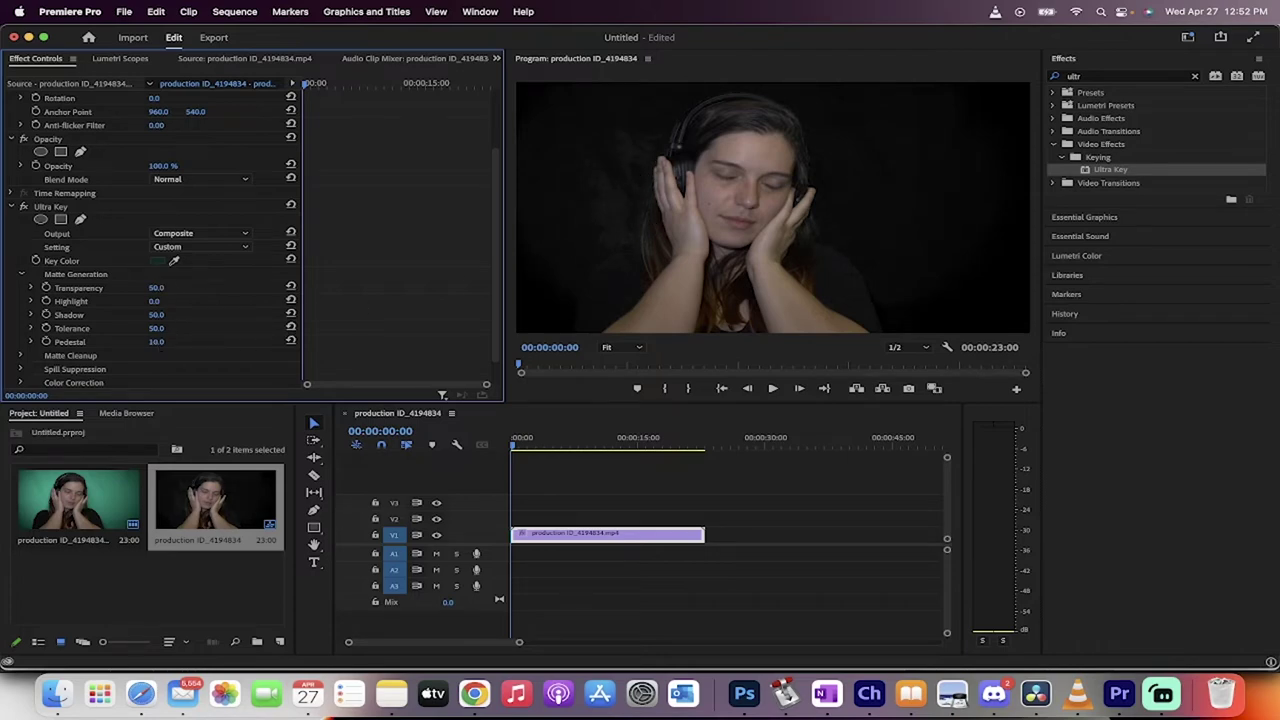
drag(156, 341, 168, 341)
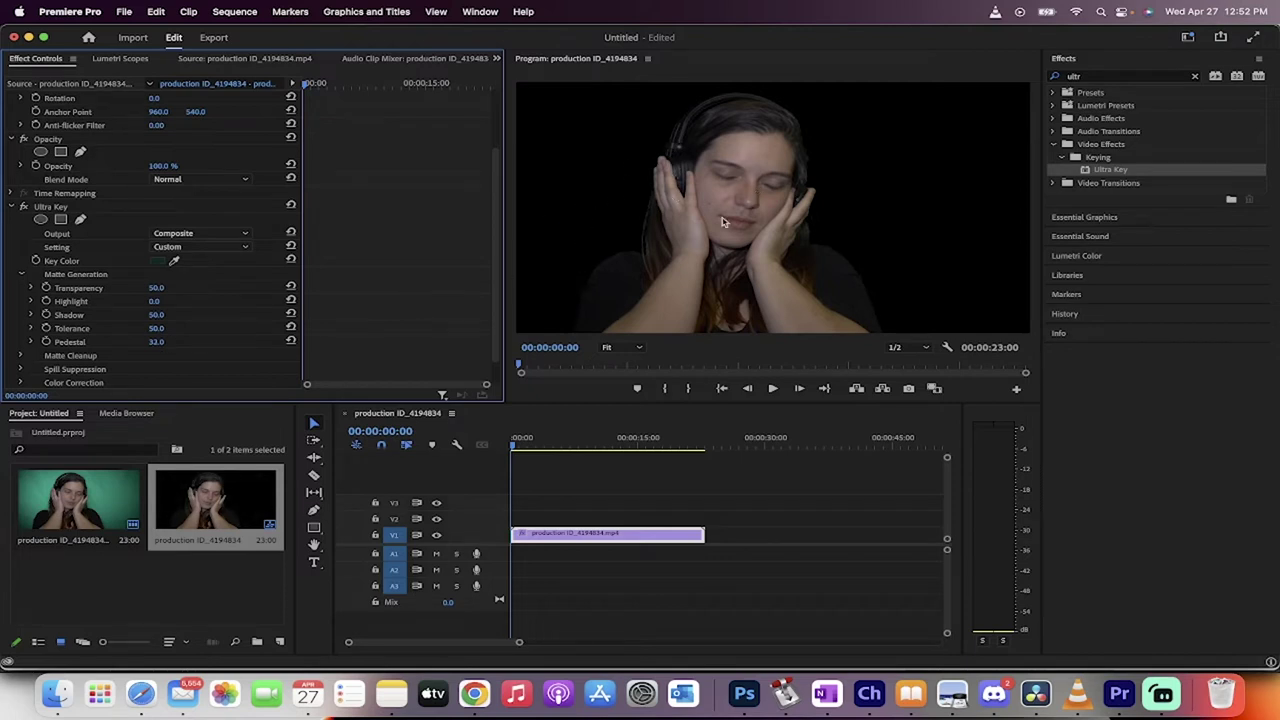
mouse_move(523, 443)
mouse_down()
mouse_move(562, 444)
mouse_move(533, 443)
mouse_up()
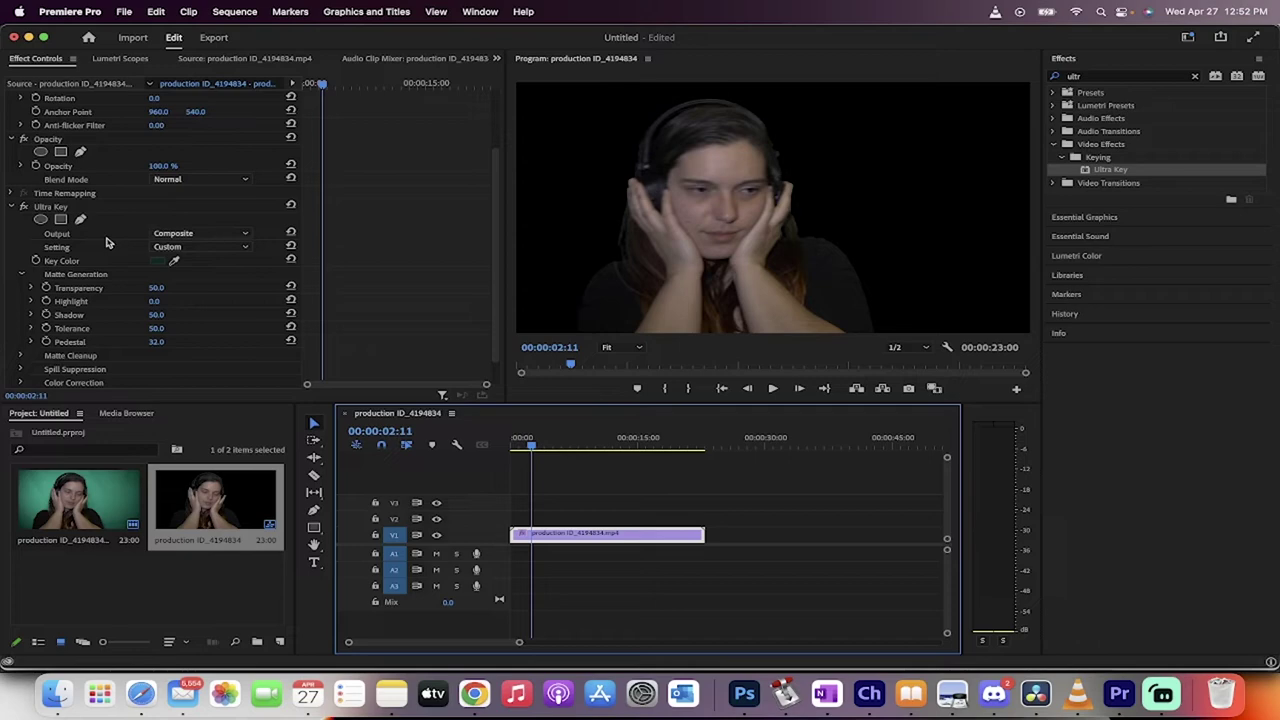
Switch Ultra Key Output to Alpha Channel and scrub between roughly six and eight seconds
click(189, 235)
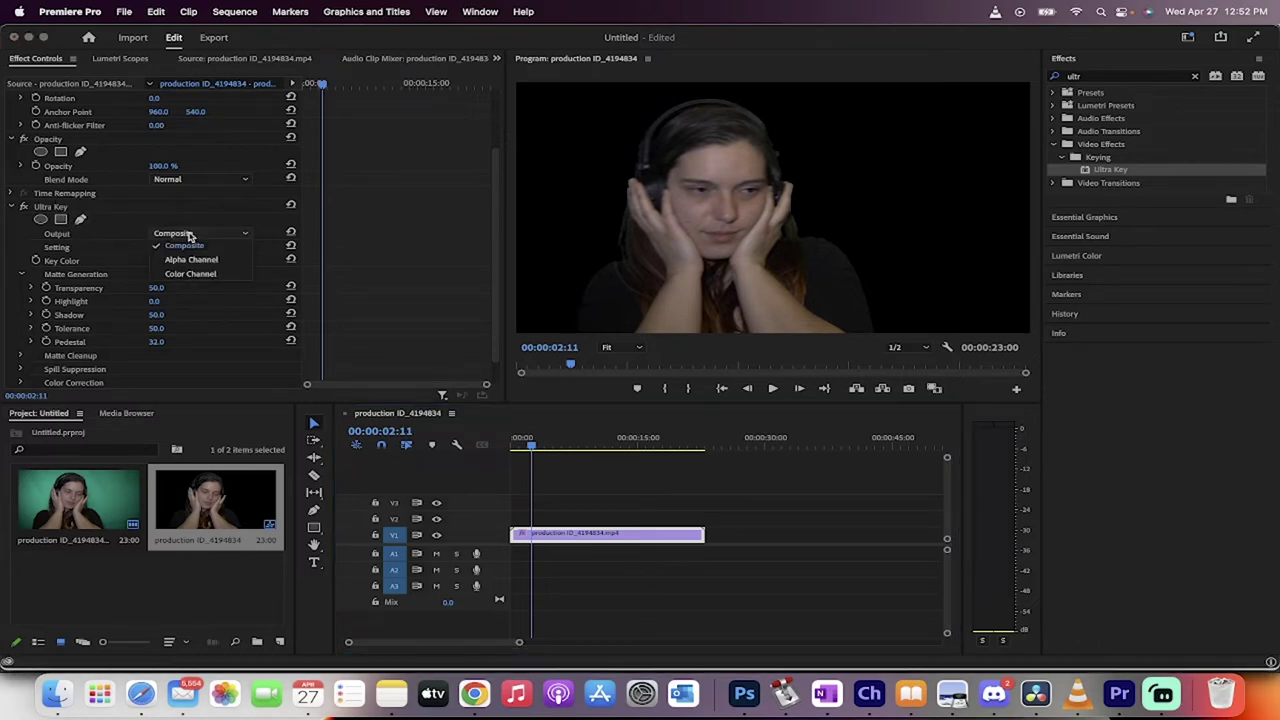
click(191, 259)
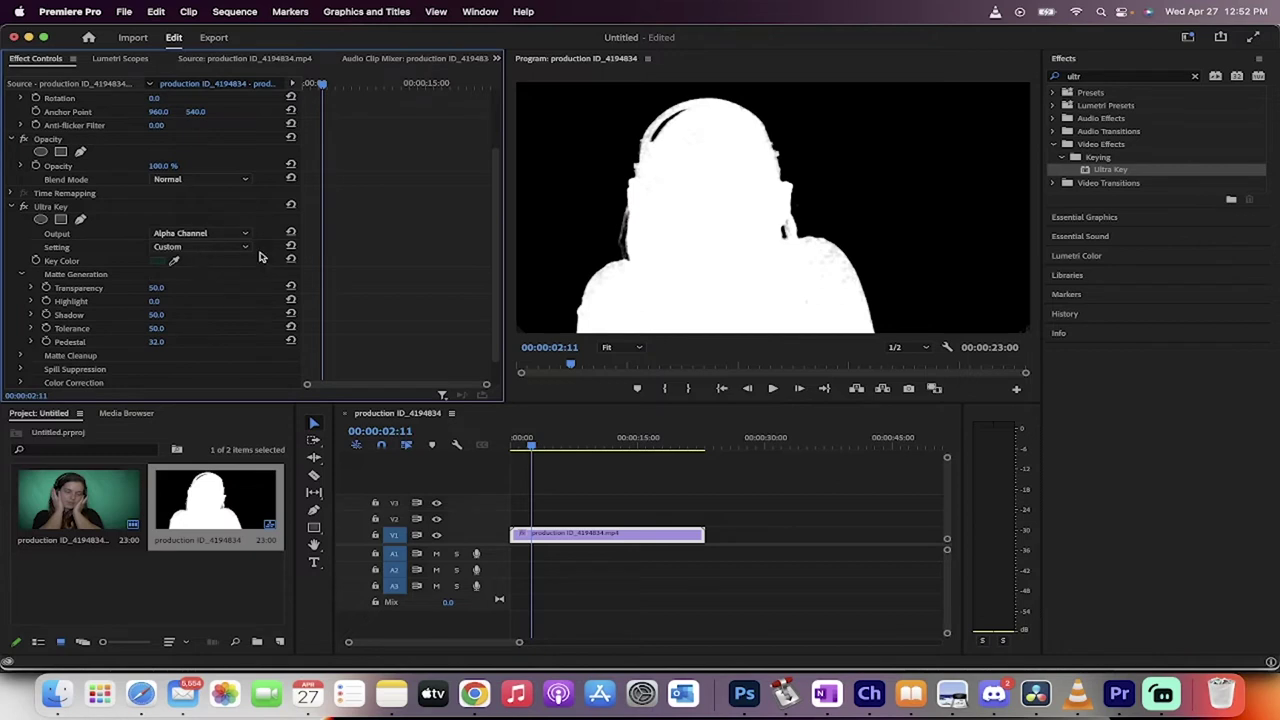
mouse_move(530, 446)
mouse_down()
mouse_move(517, 447)
mouse_move(550, 447)
mouse_up()
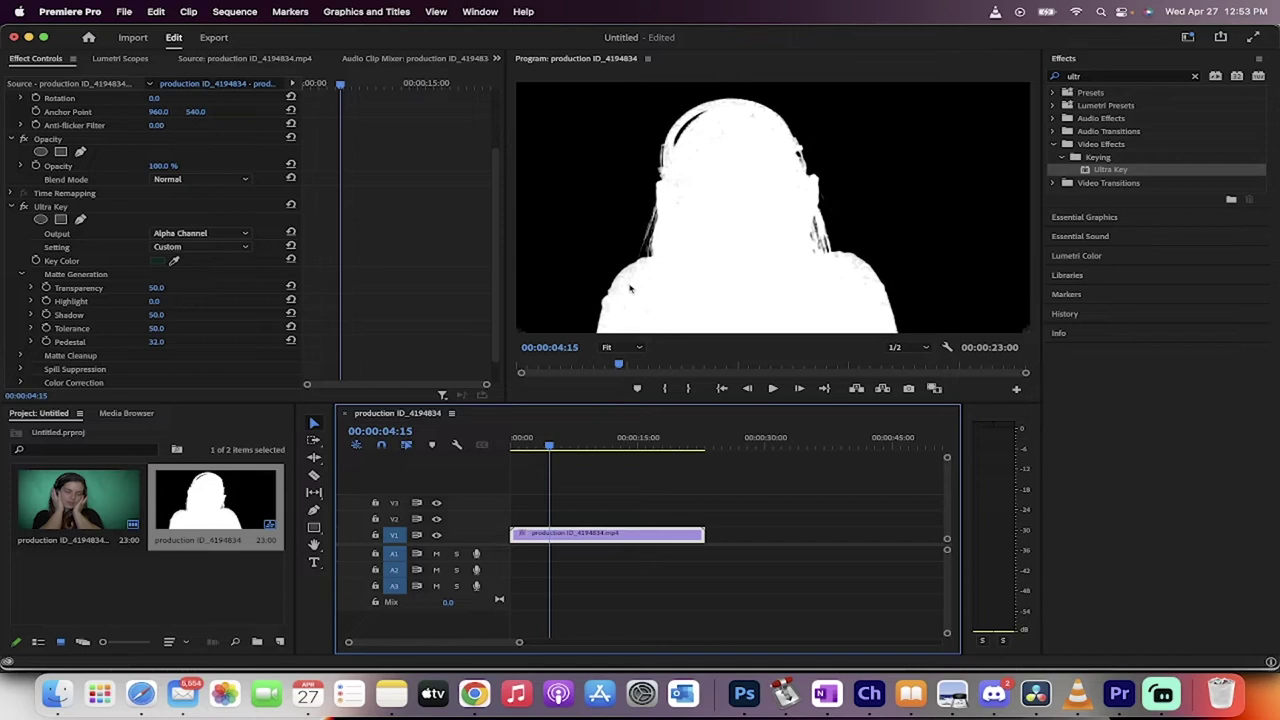
click(580, 445)
drag(580, 445, 583, 445)
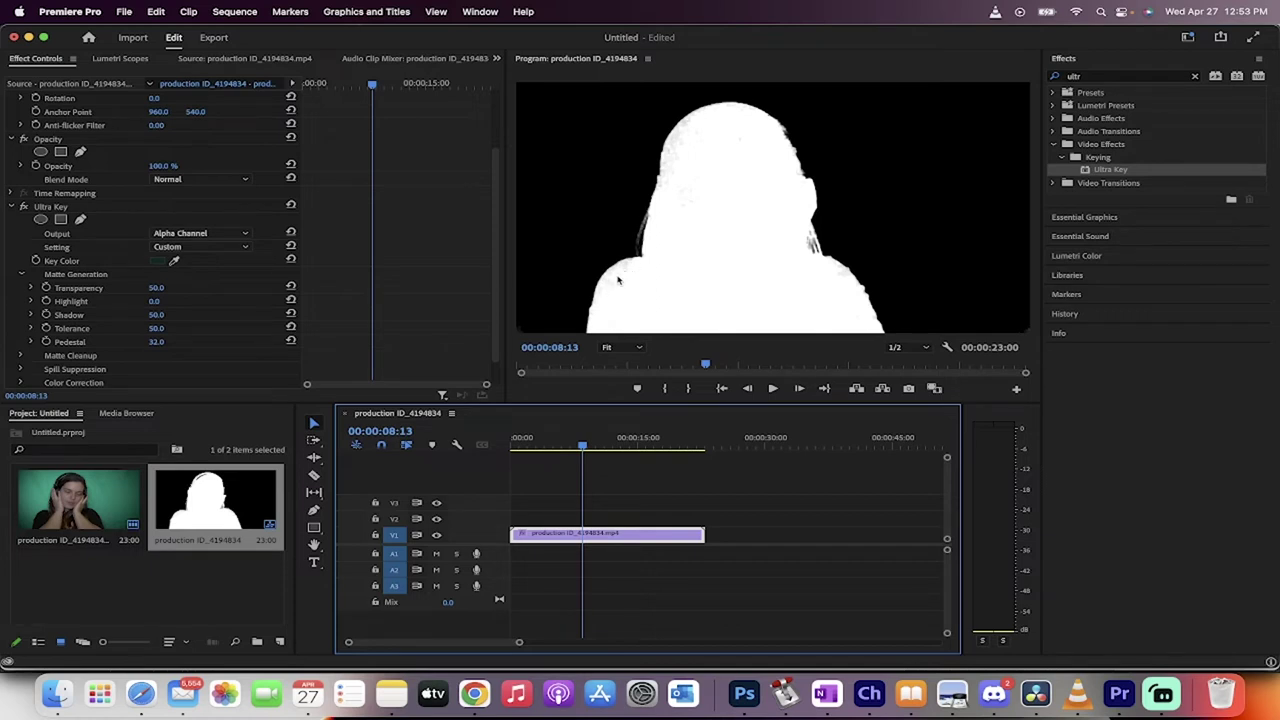
drag(582, 444, 569, 444)
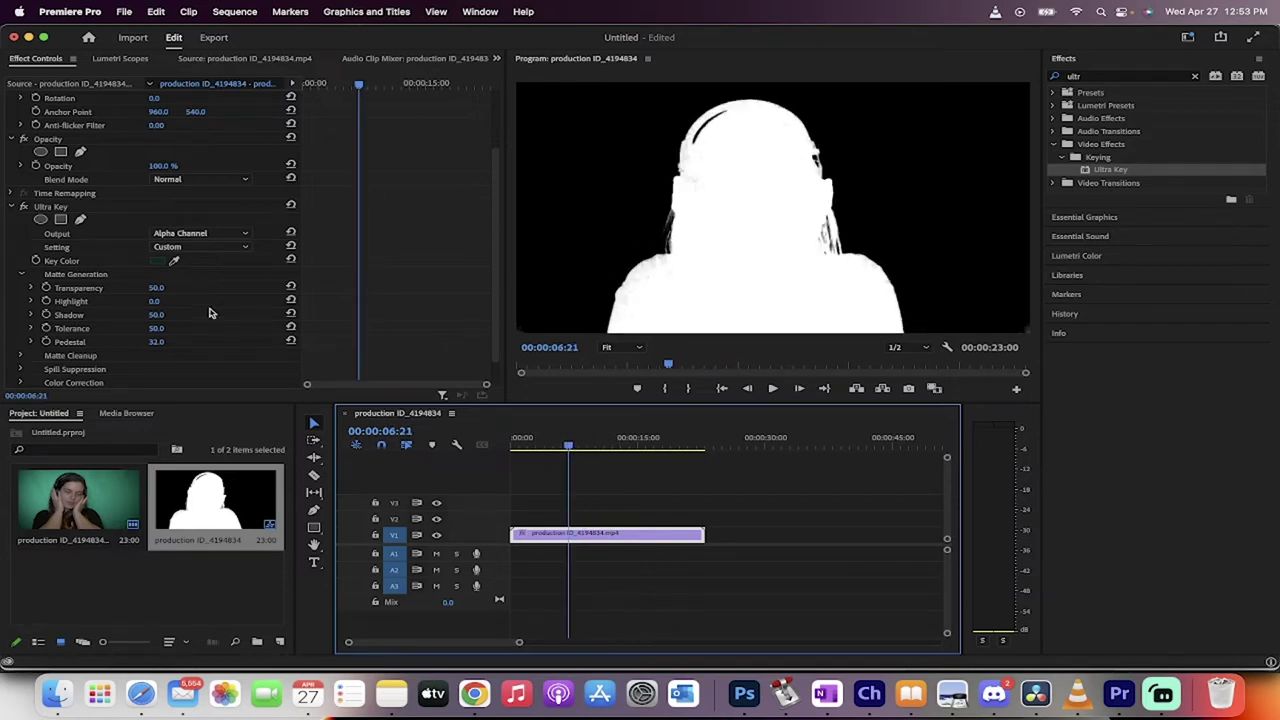
Lower matte Transparency to 37 and raise Pedestal to 50 while checking the matte edges
mouse_move(157, 304)
mouse_down()
mouse_move(185, 302)
mouse_move(129, 288)
mouse_move(147, 288)
mouse_up()
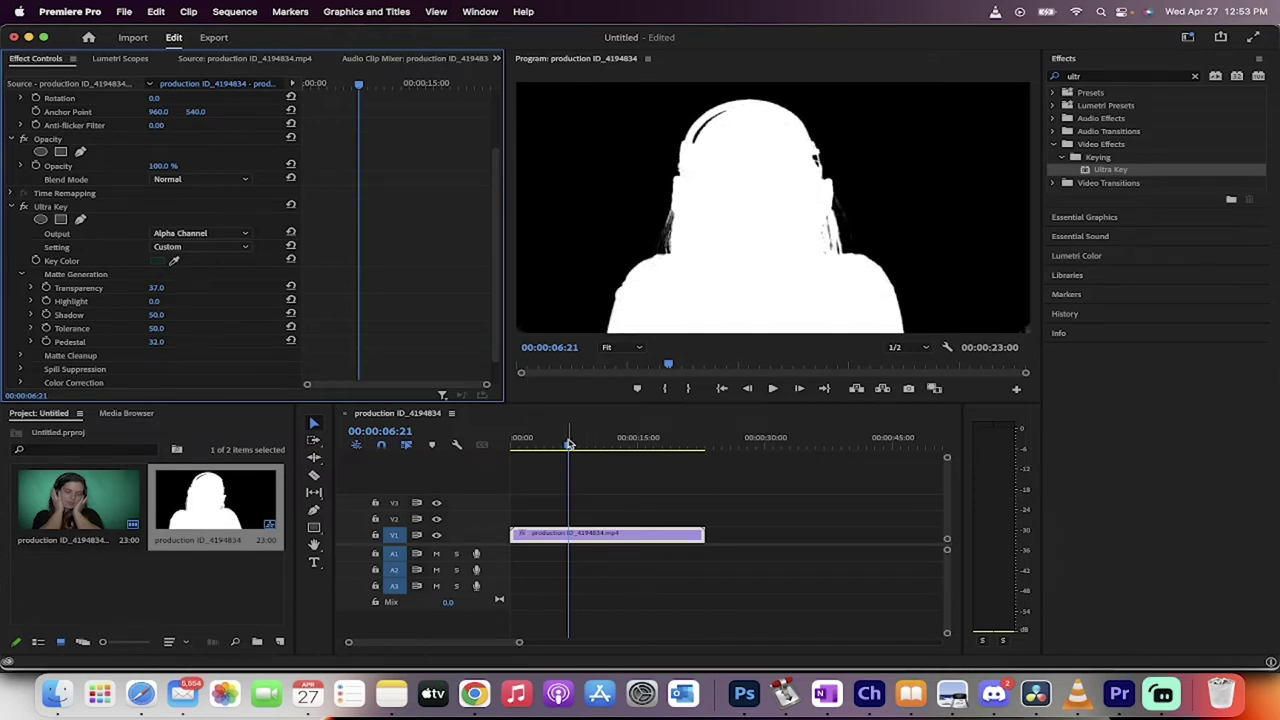
mouse_move(553, 441)
mouse_down()
mouse_move(541, 444)
mouse_move(556, 444)
mouse_up()
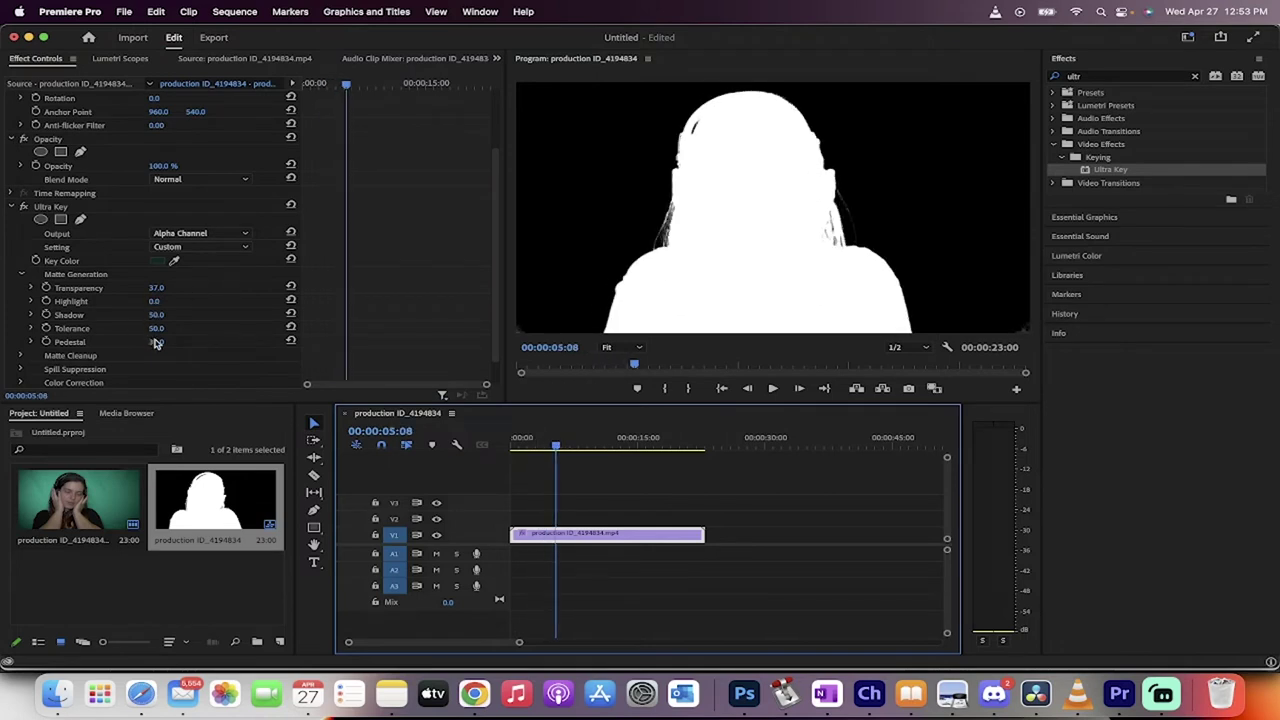
drag(156, 343, 162, 343)
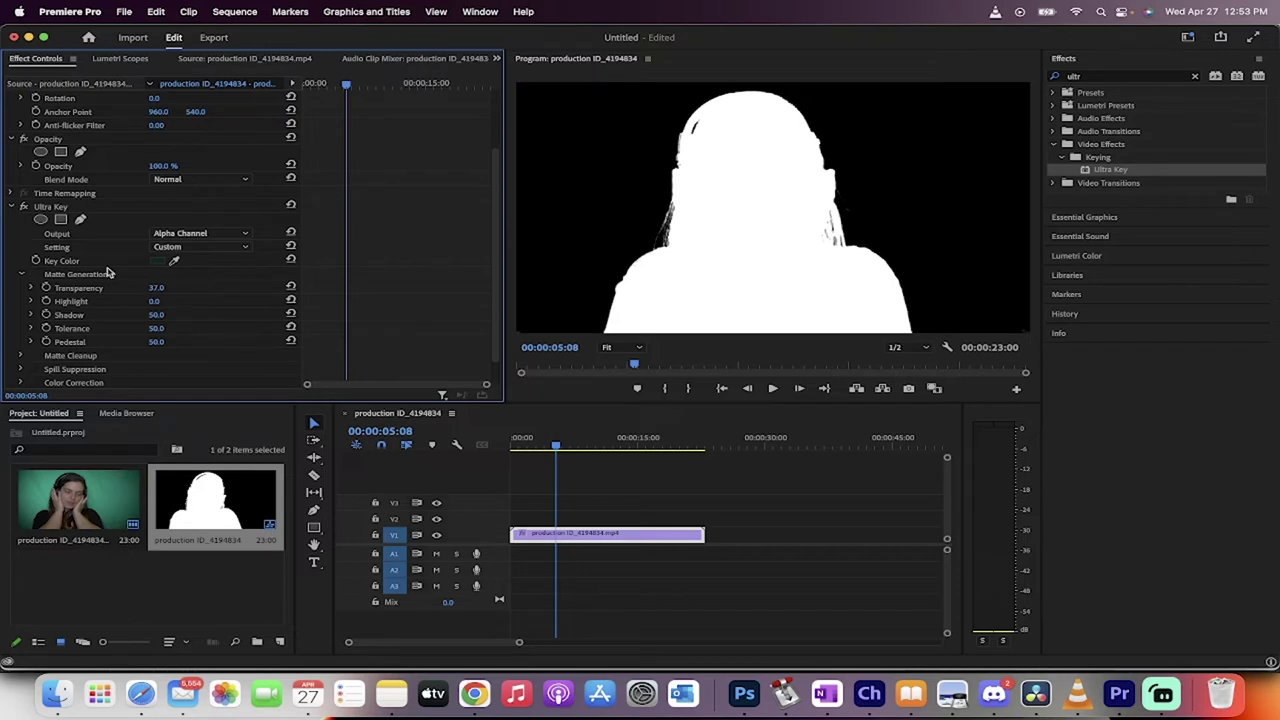
click(204, 236)
Set Output back to Composite and play the keyed clip from the start to preview it
click(206, 247)
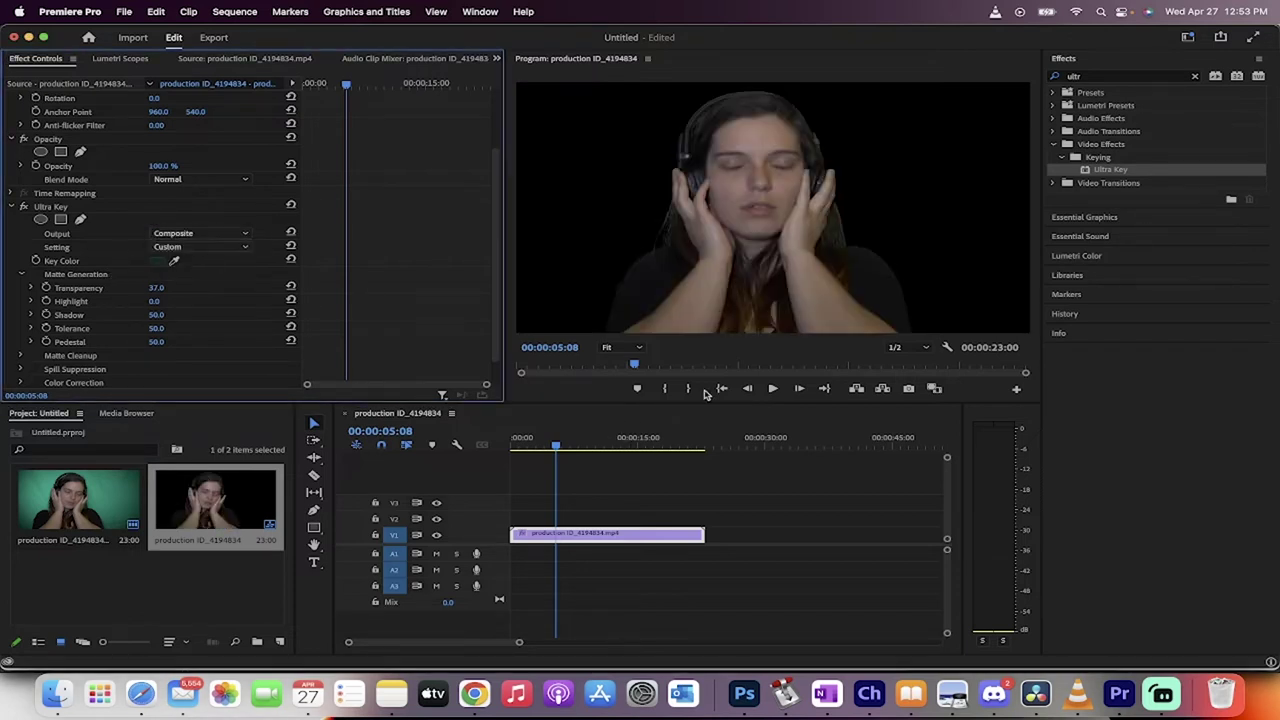
drag(558, 445, 452, 440)
key(space)
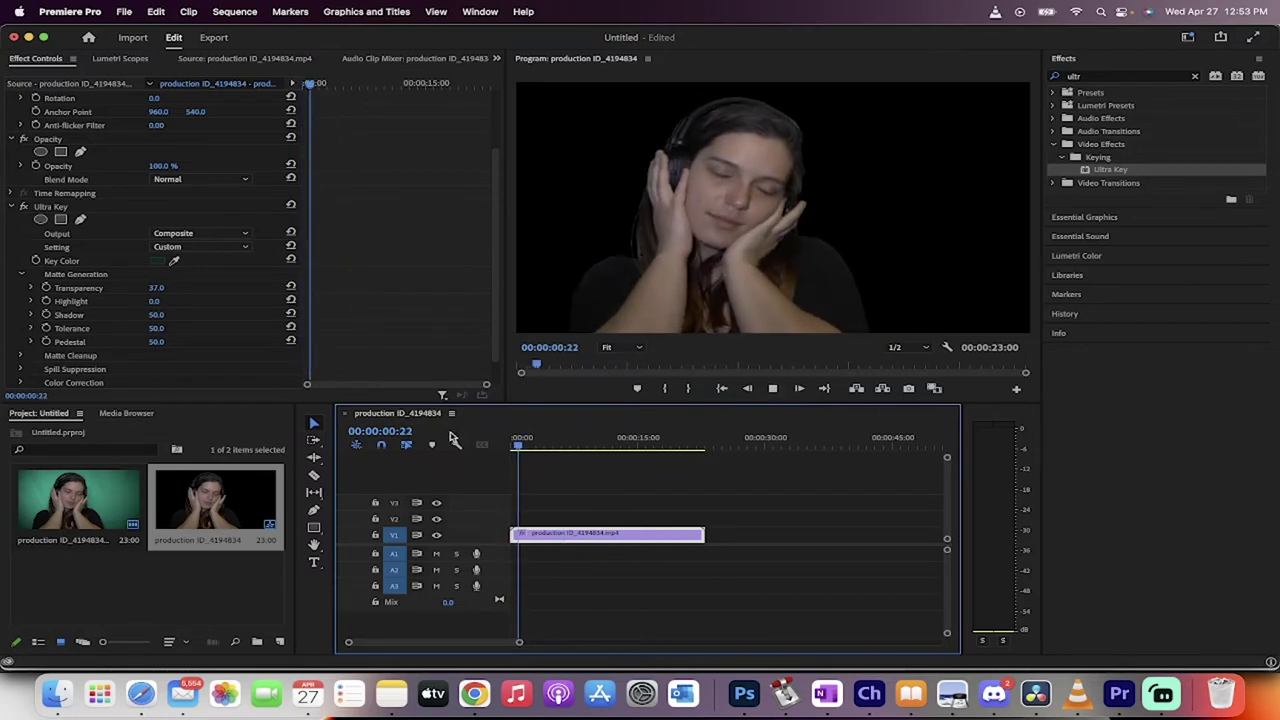
key(space)
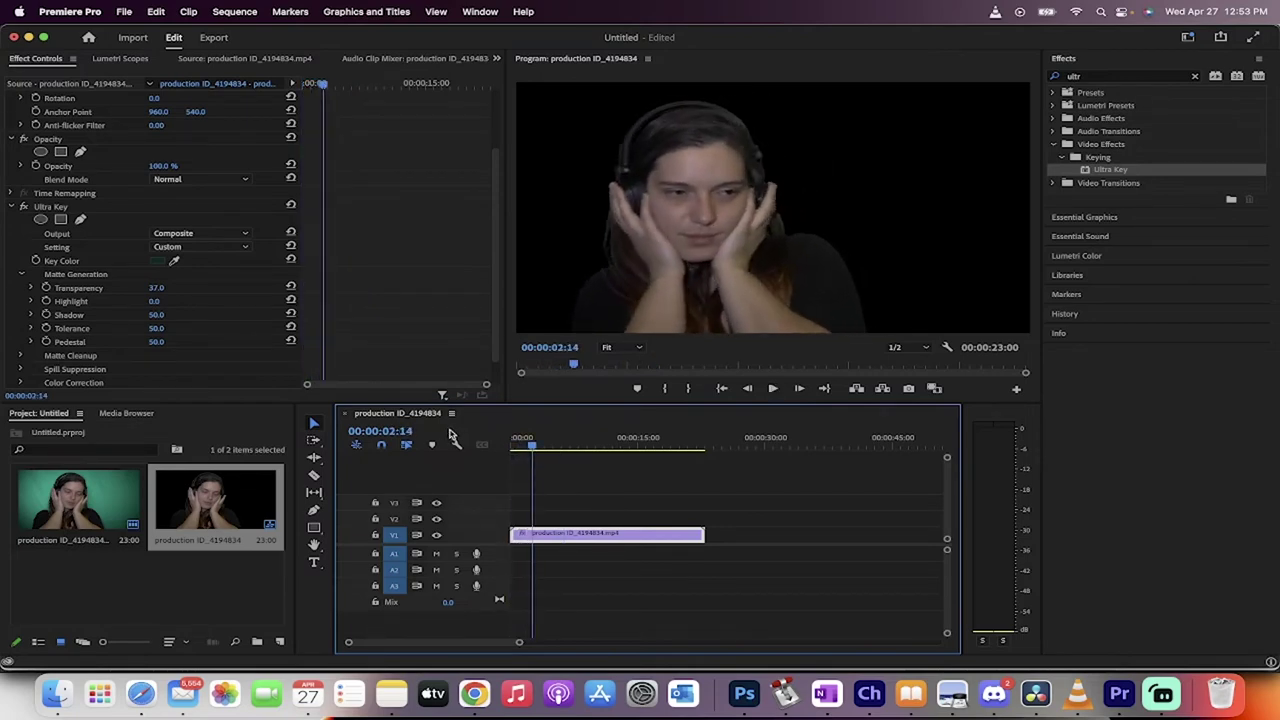
click(538, 448)
drag(538, 448, 487, 449)
Raise Ultra Key Color Correction Luminance to 130 and scrub to review the brighter subject
click(50, 363)
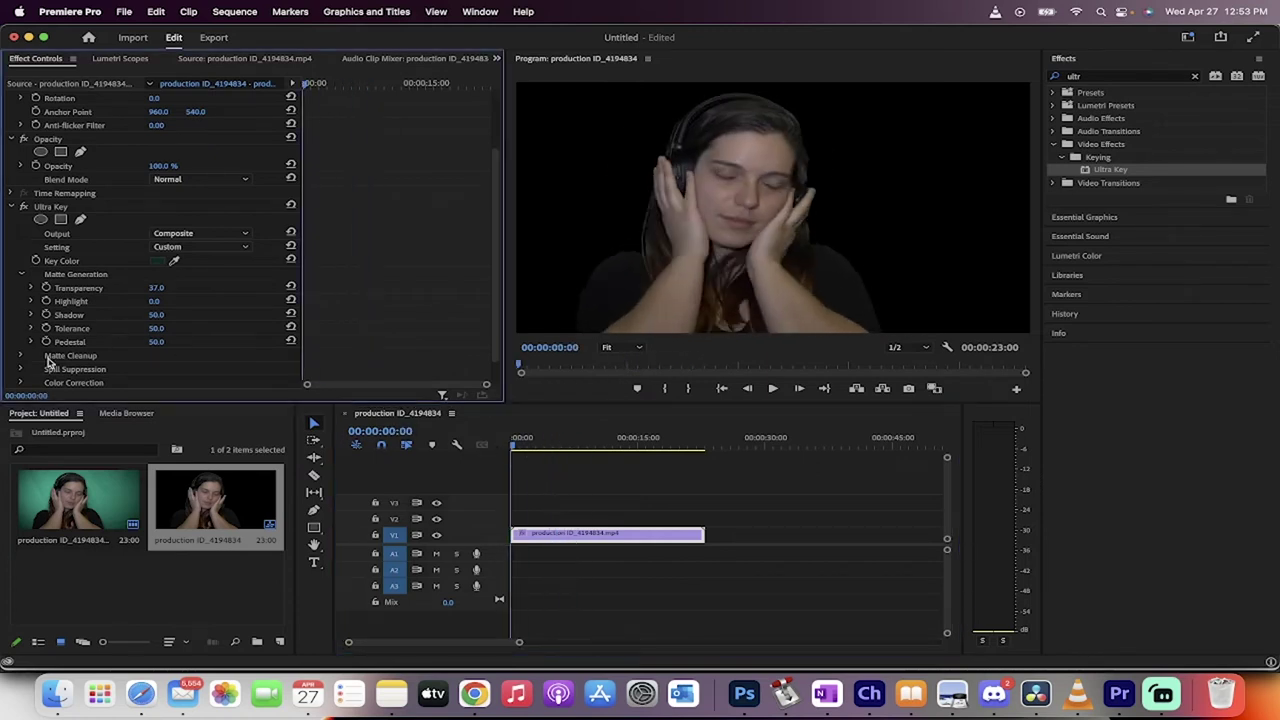
scroll(50, 363, down, 1)
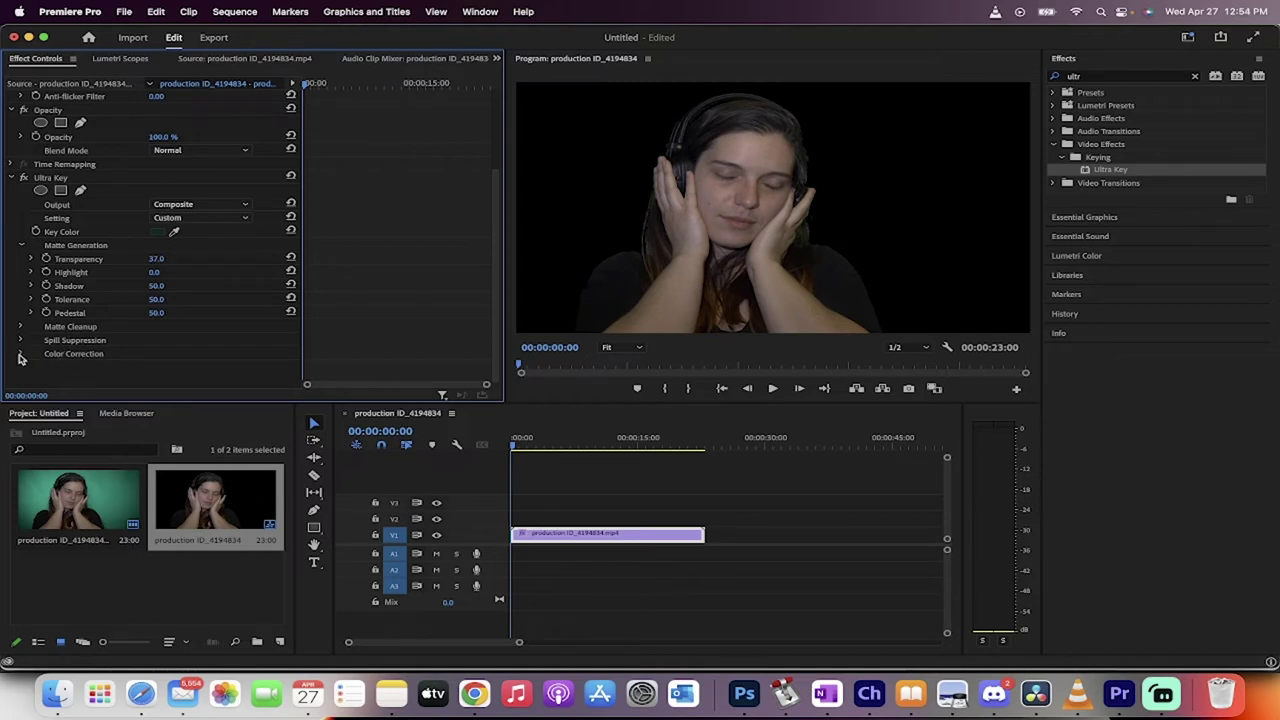
click(21, 355)
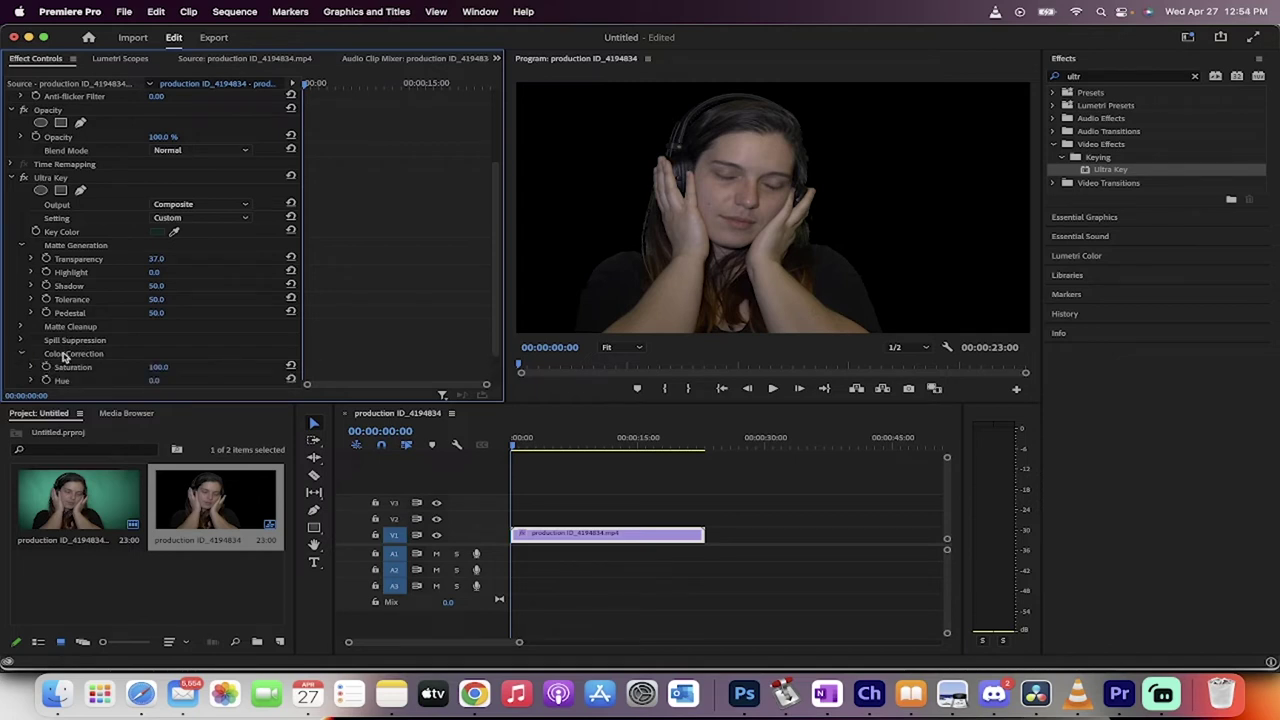
scroll(64, 357, down, 2)
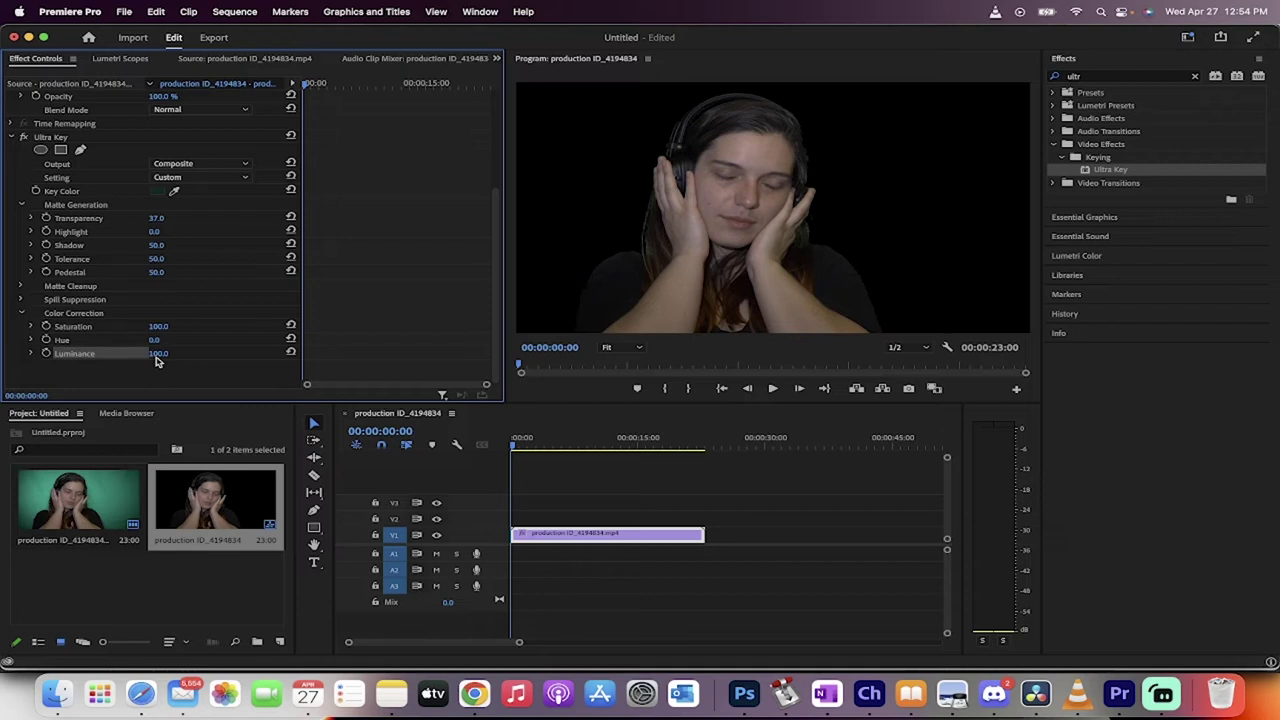
drag(158, 353, 183, 353)
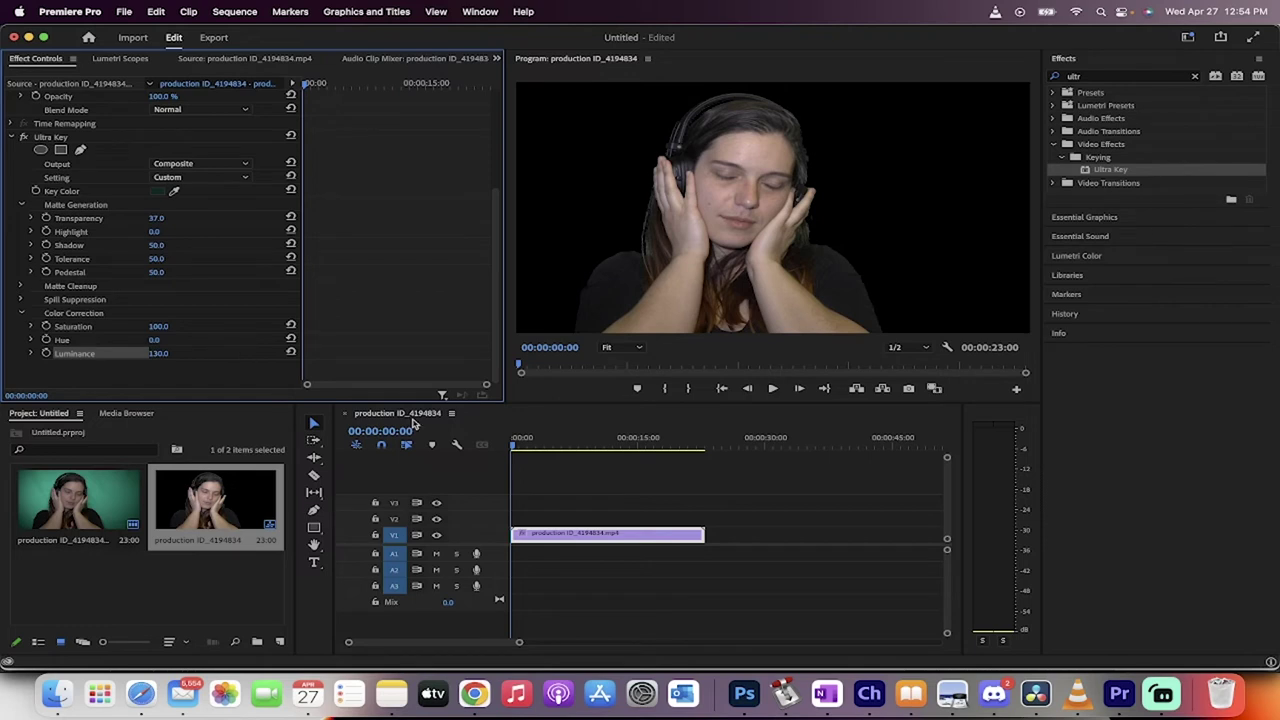
drag(545, 443, 640, 409)
In Export settings, set Format to QuickTime with the Apple ProRes 4444 with alpha preset
click(123, 10)
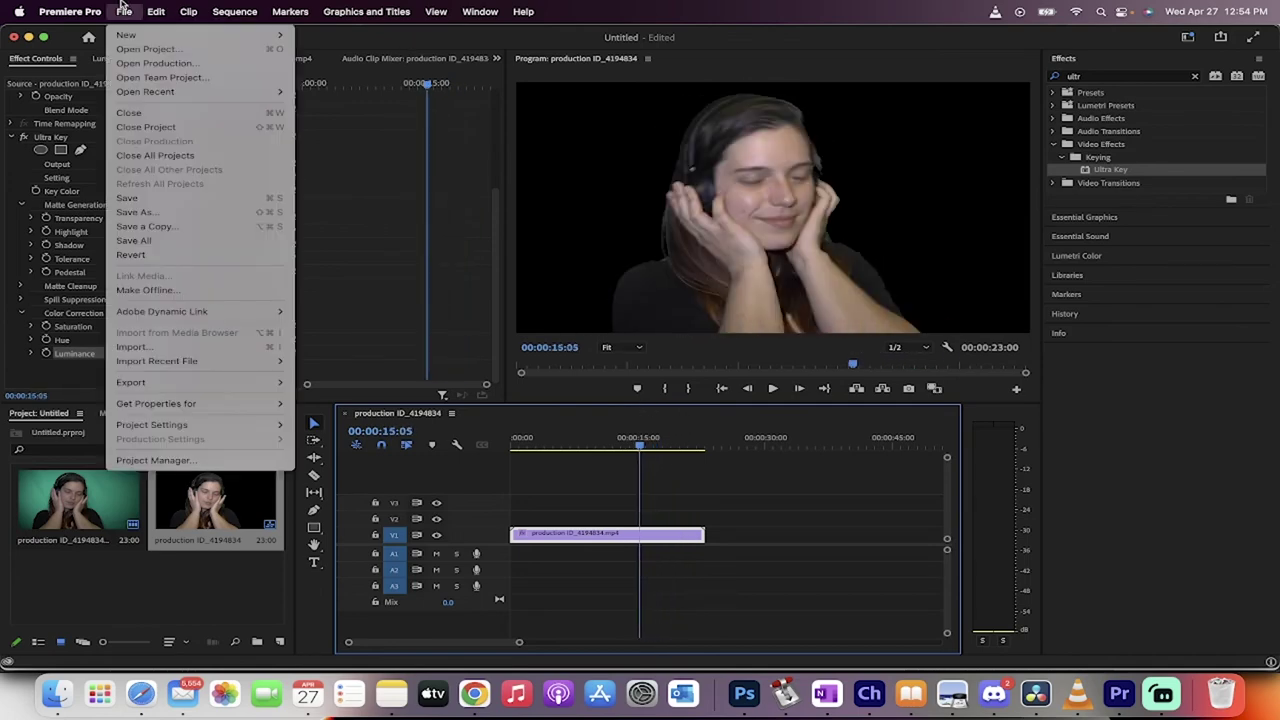
click(122, 8)
click(122, 8)
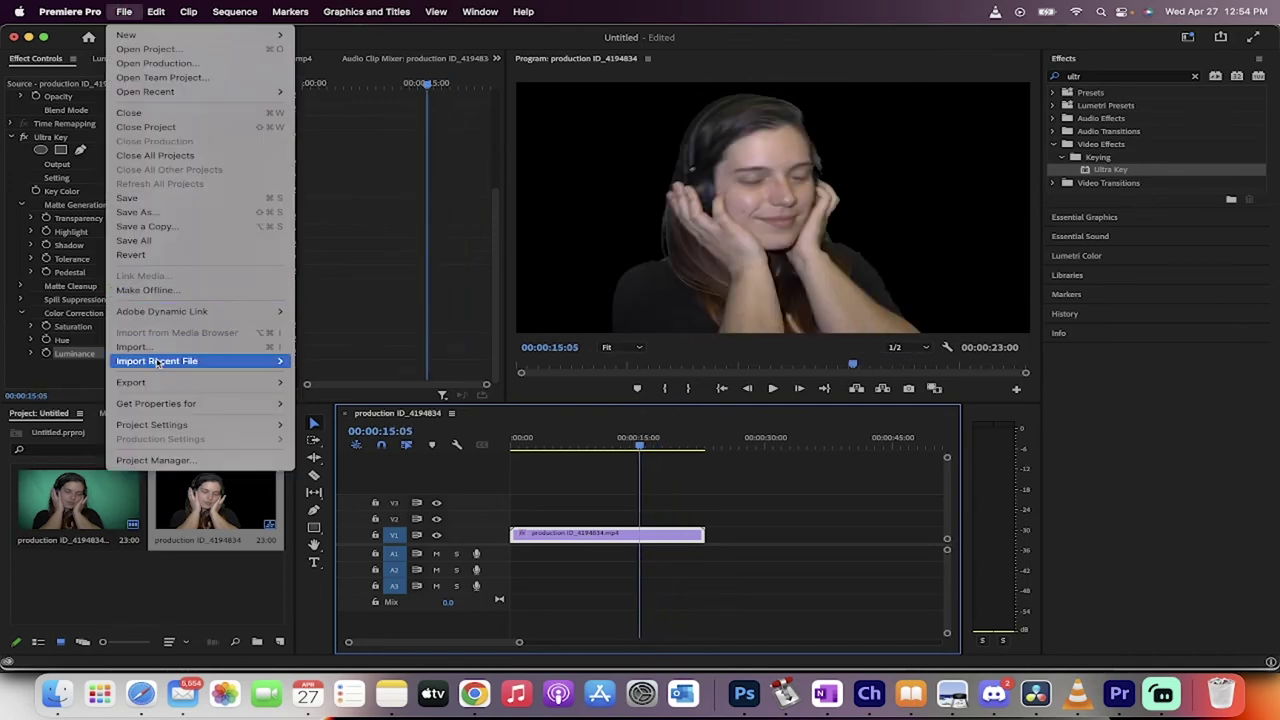
mouse_move(158, 380)
click(343, 381)
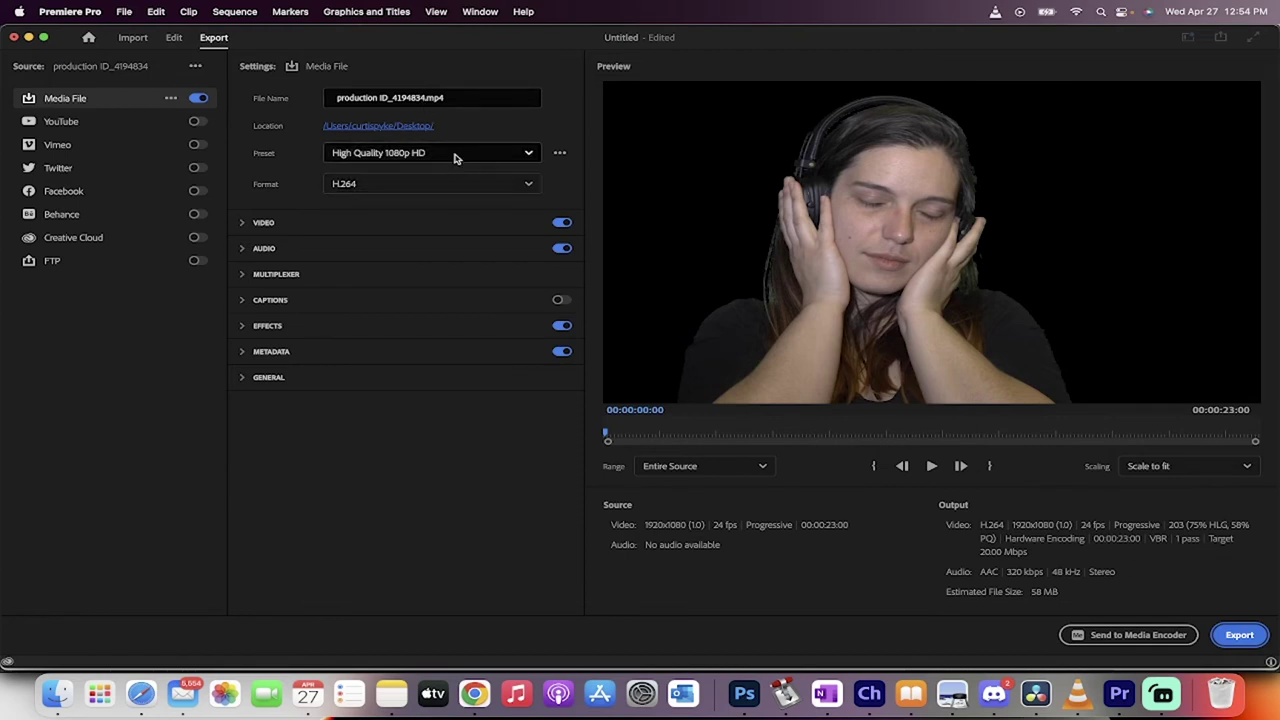
click(449, 183)
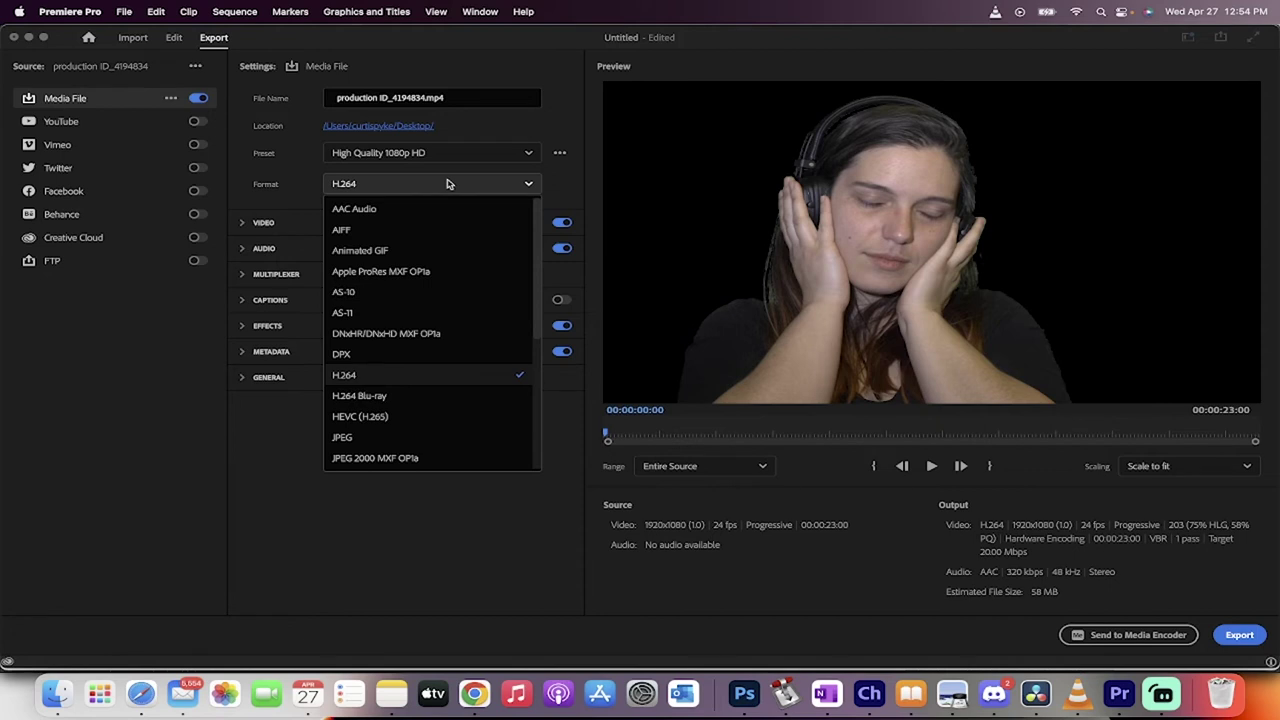
scroll(415, 295, down, 5)
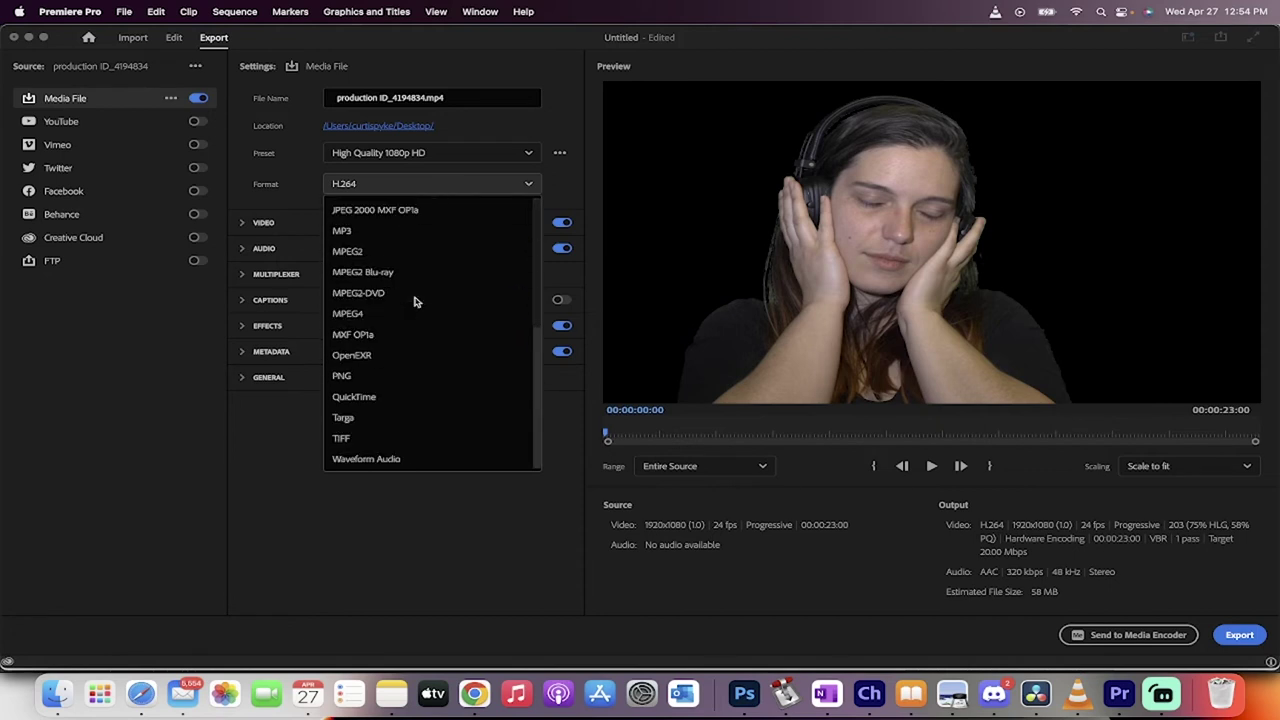
click(379, 397)
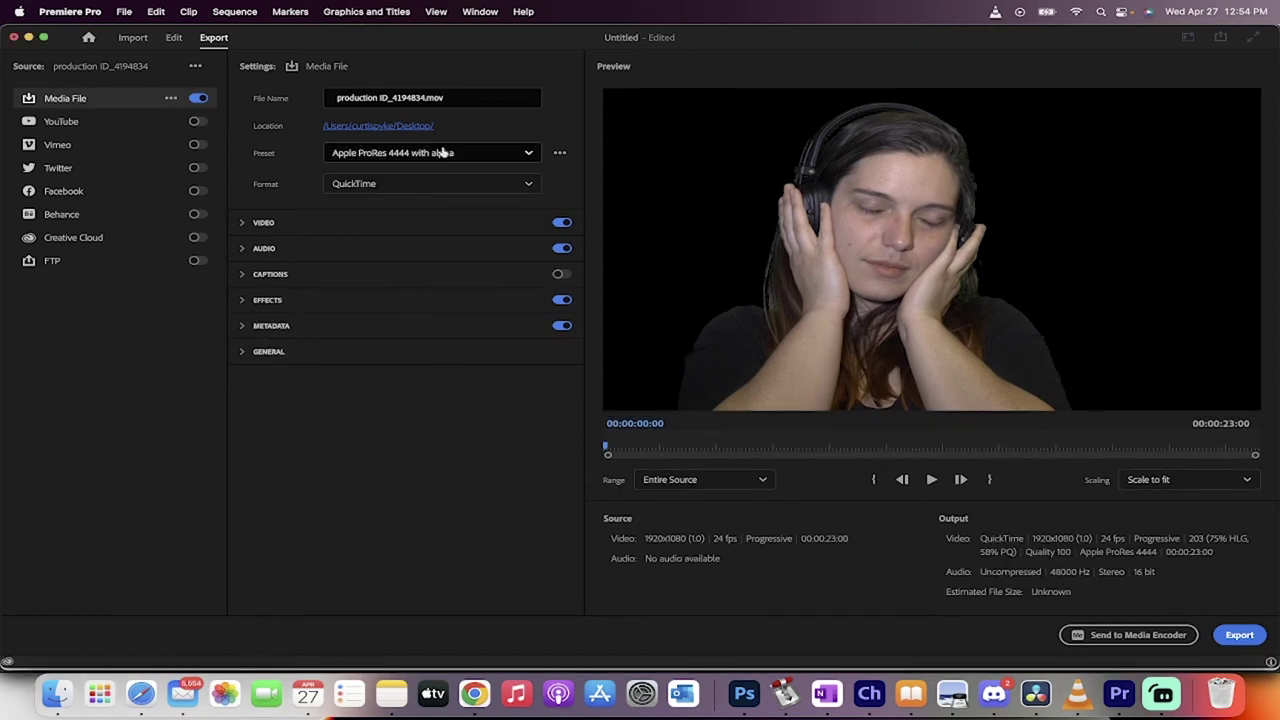
click(530, 153)
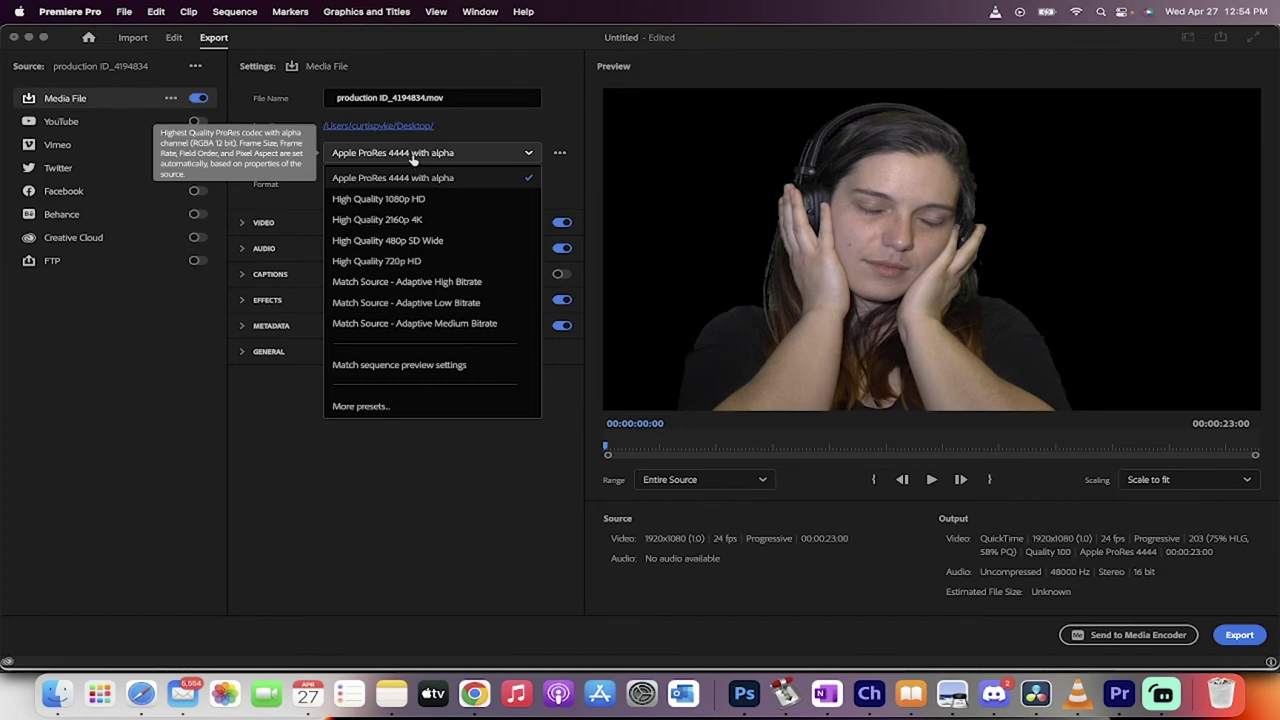
click(484, 156)
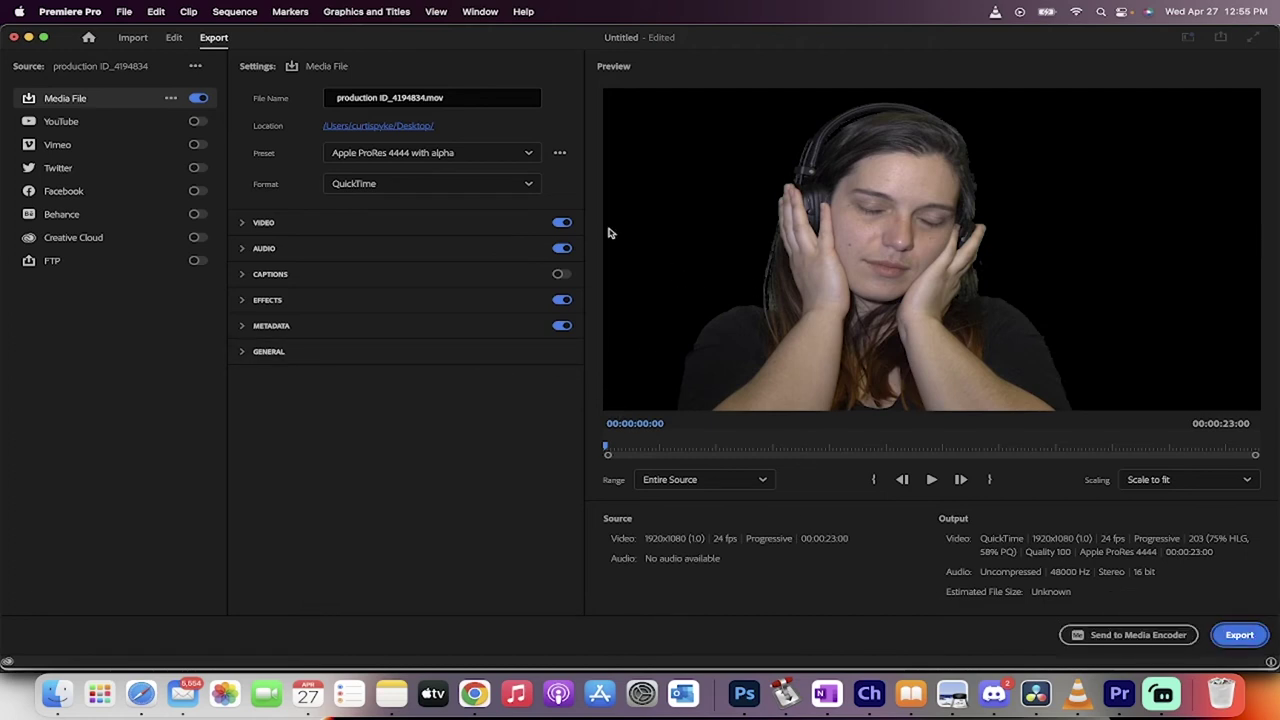
Set the export location to the Movies folder and export the keyed clip
click(412, 126)
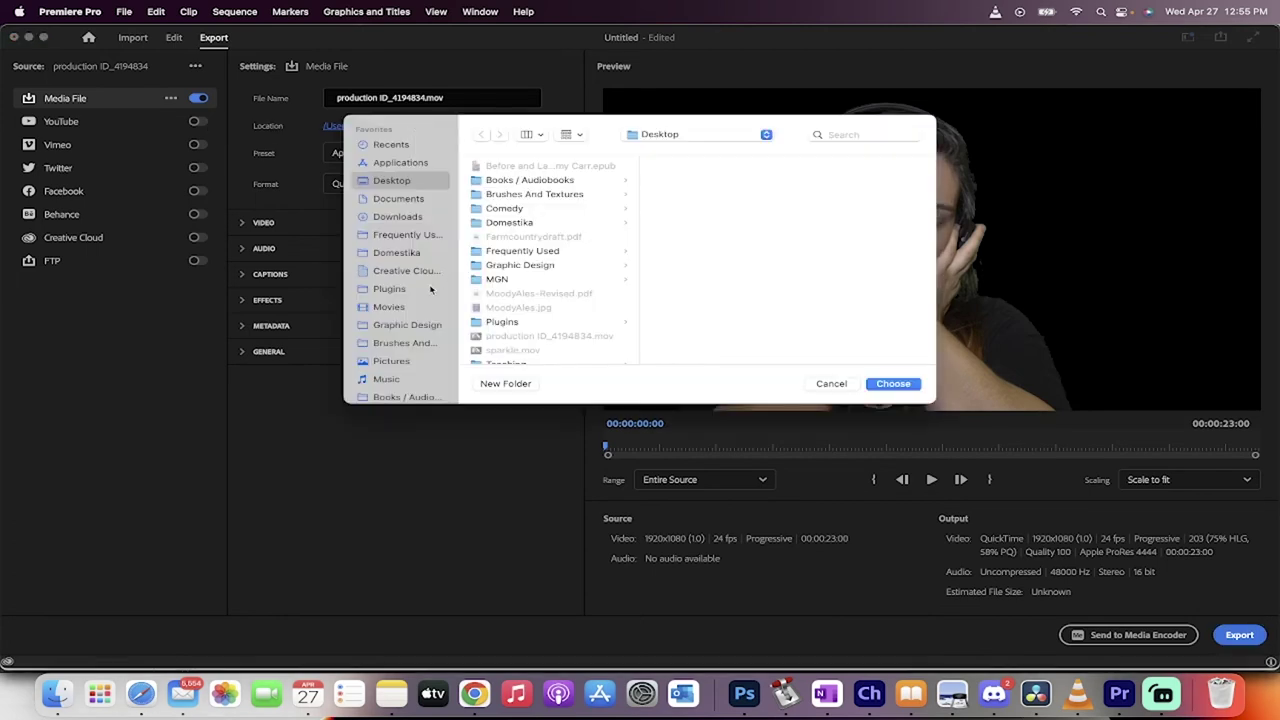
scroll(396, 332, down, 2)
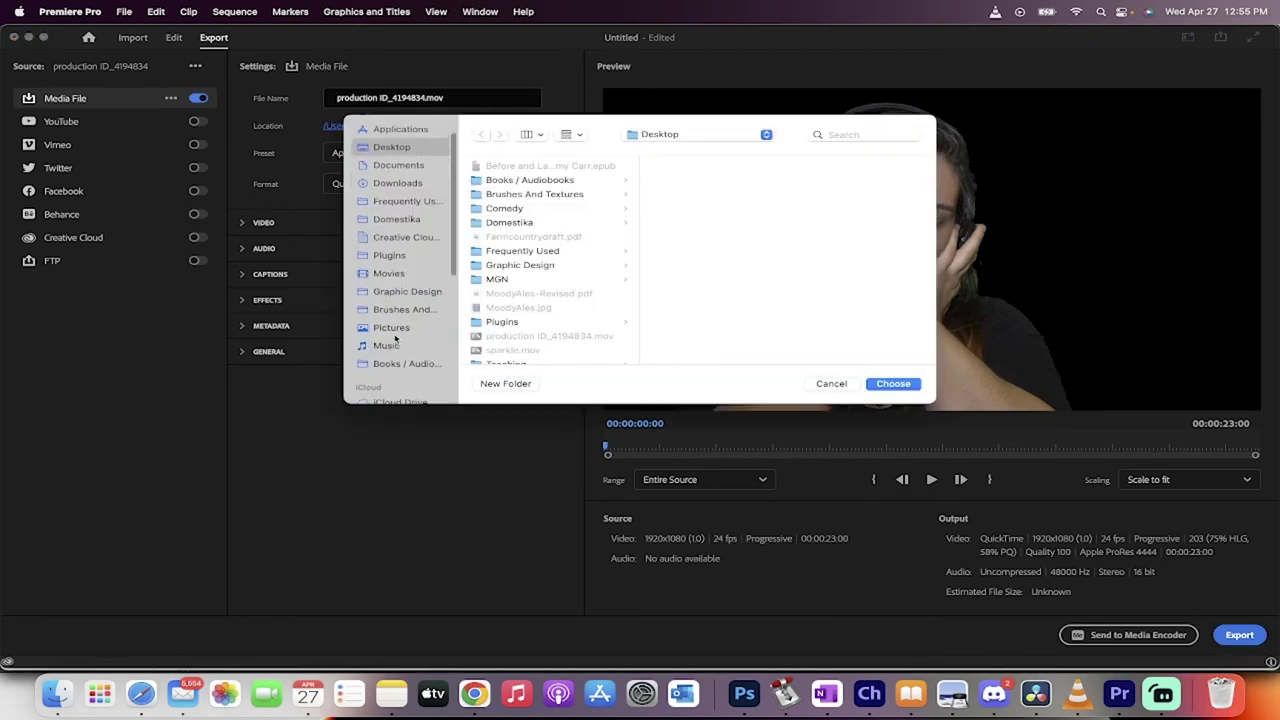
click(390, 263)
click(893, 384)
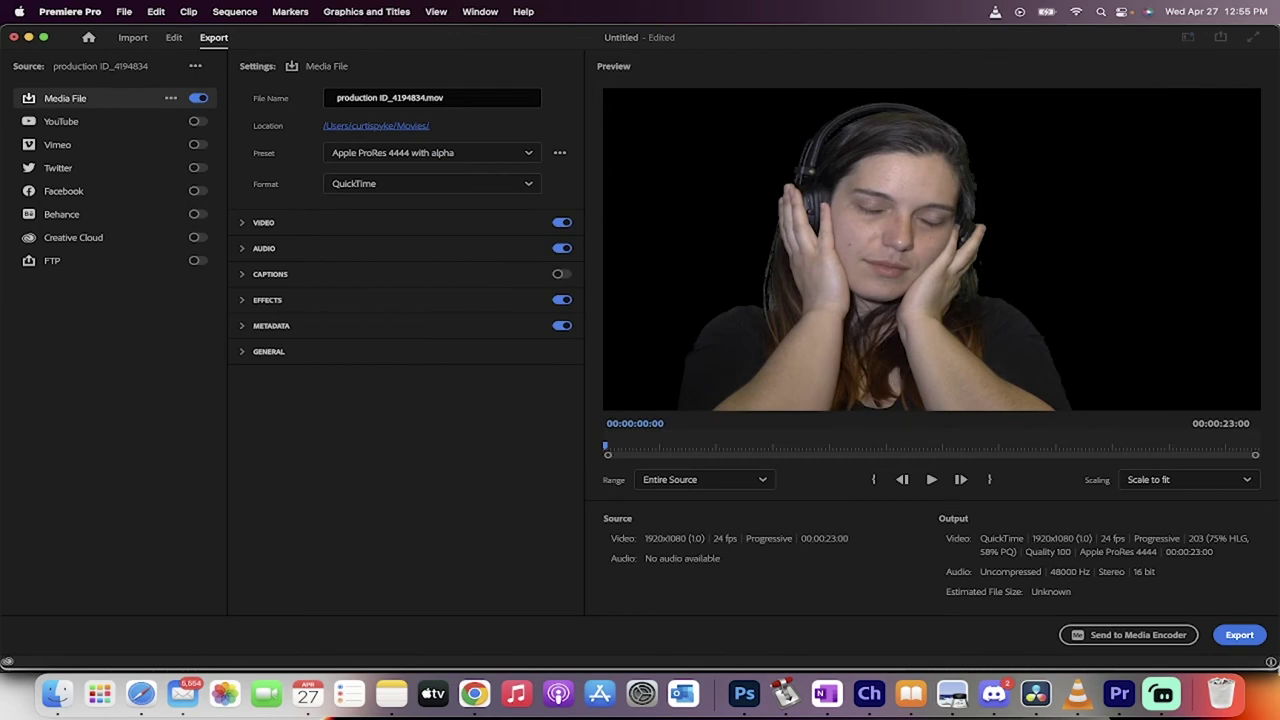
click(1239, 634)
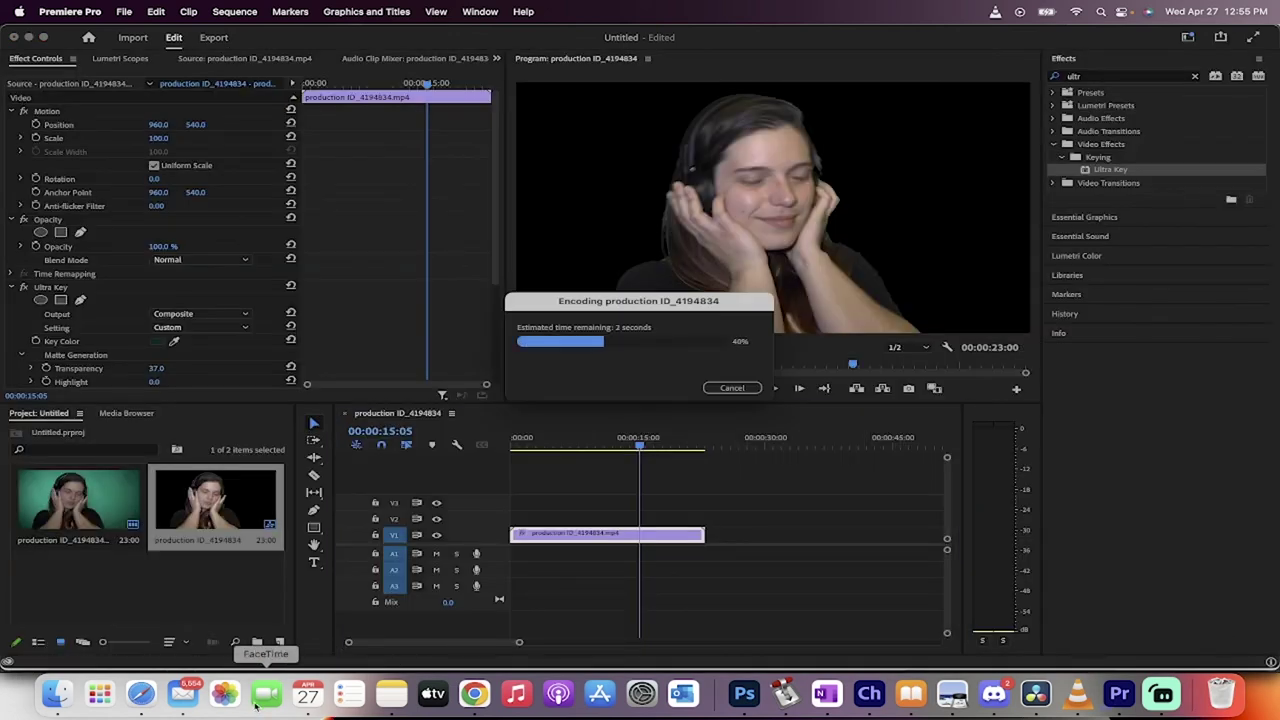
click(230, 515)
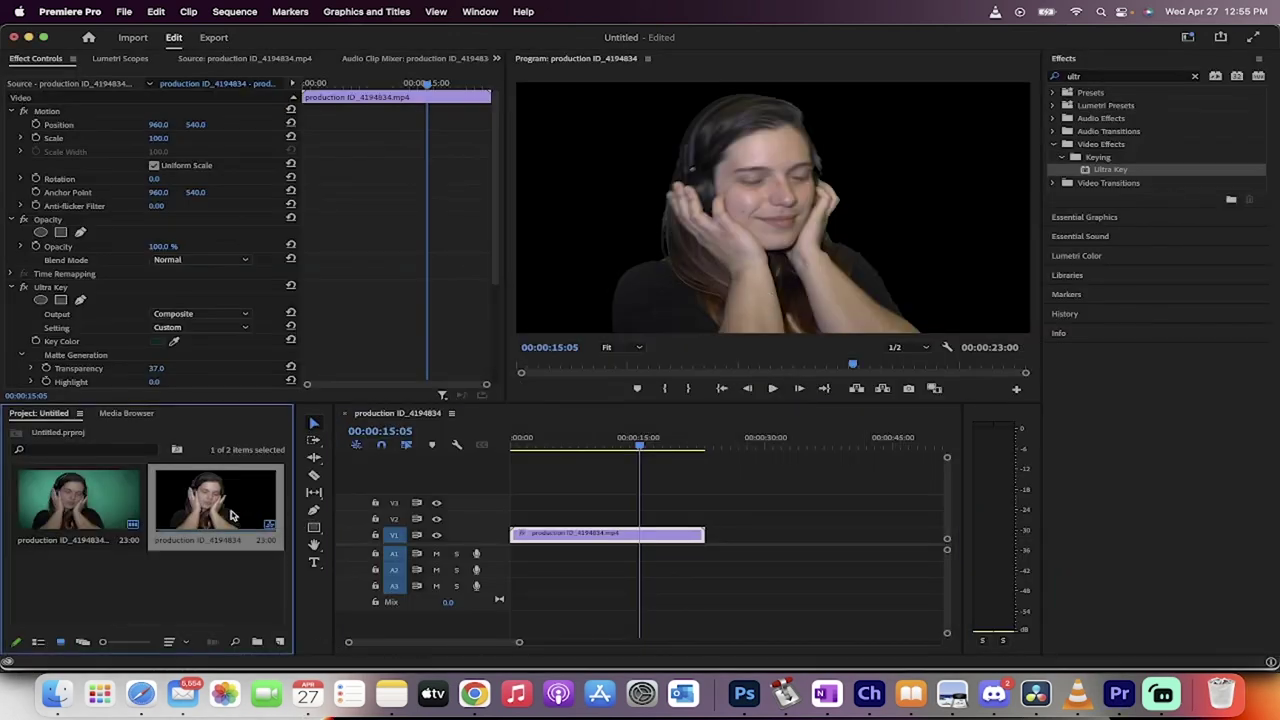
Drag production ID_4194834.mov from Finder's Movies folder into Premiere's Project panel
click(57, 693)
click(403, 432)
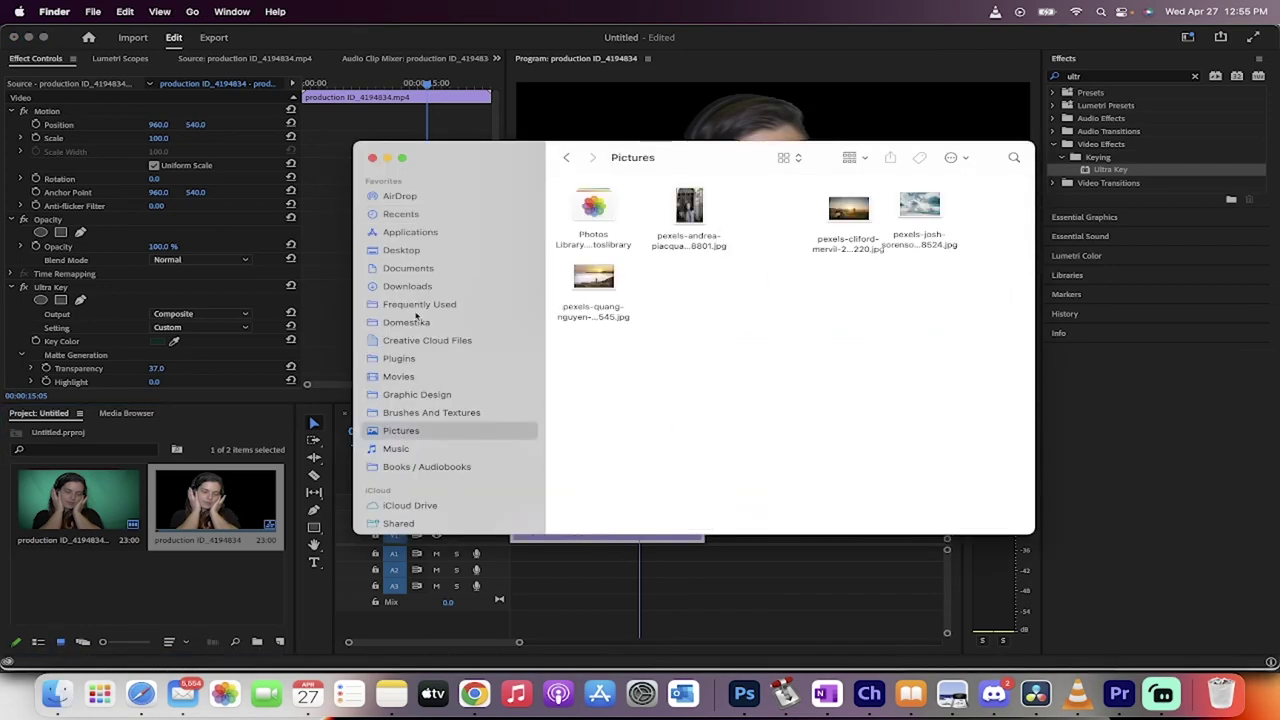
click(398, 376)
click(826, 252)
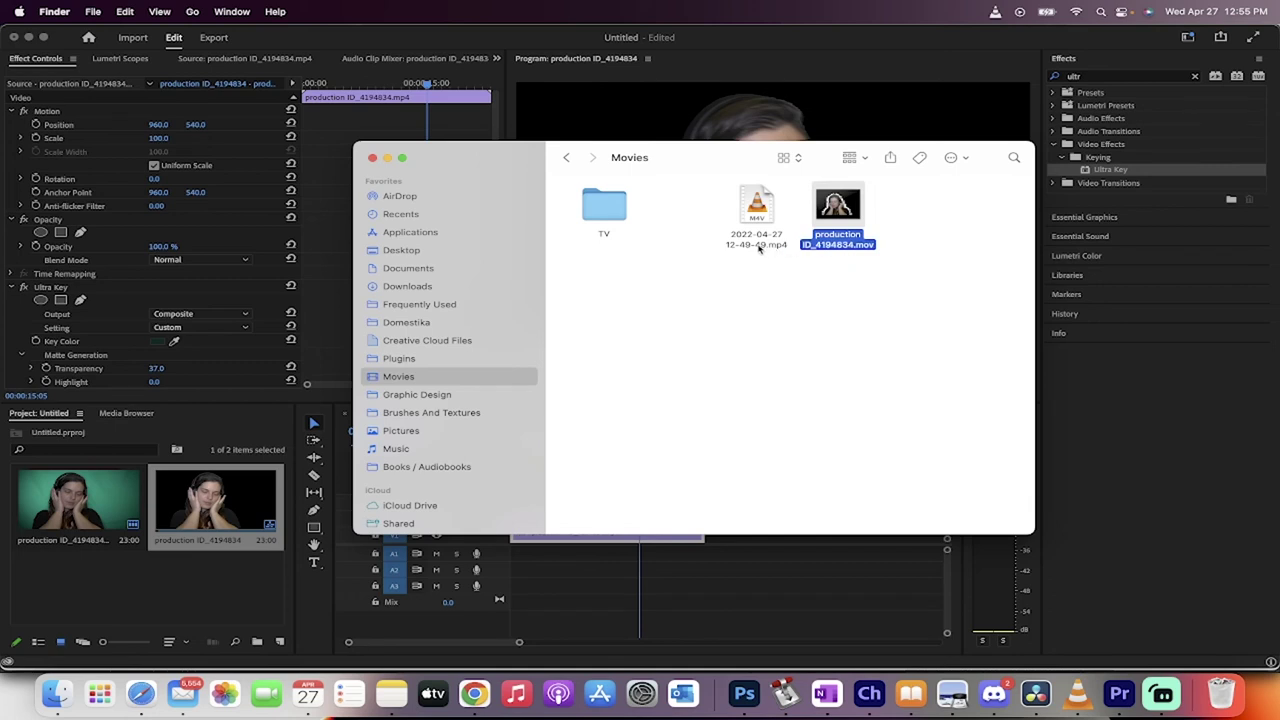
click(762, 246)
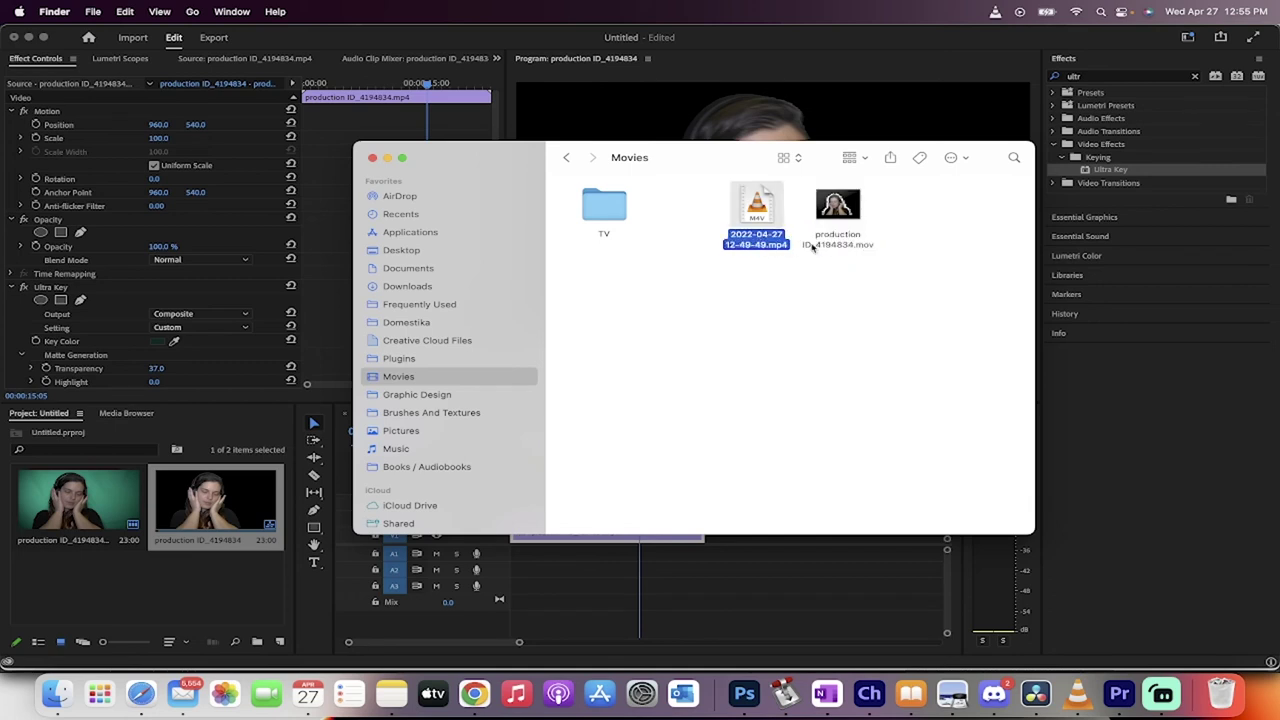
drag(813, 248, 166, 596)
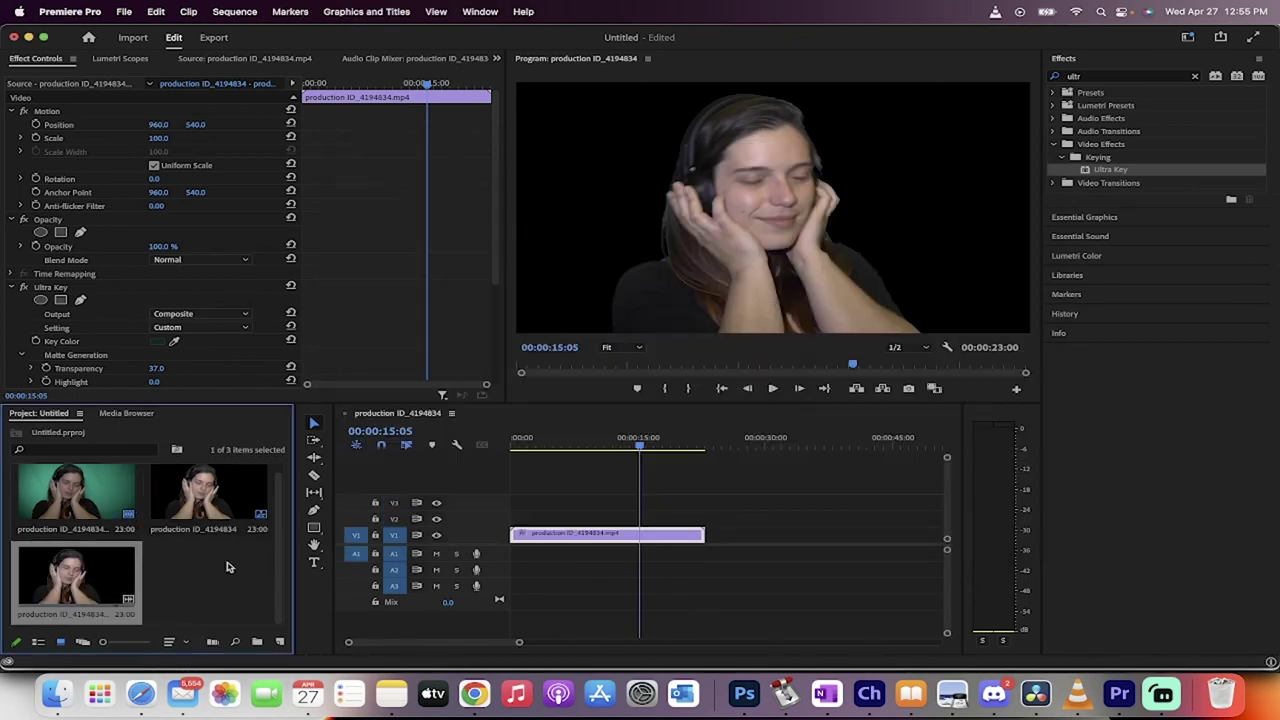
Place the imported production ID_4194834.mov on V2 after the original clip
click(720, 534)
click(78, 580)
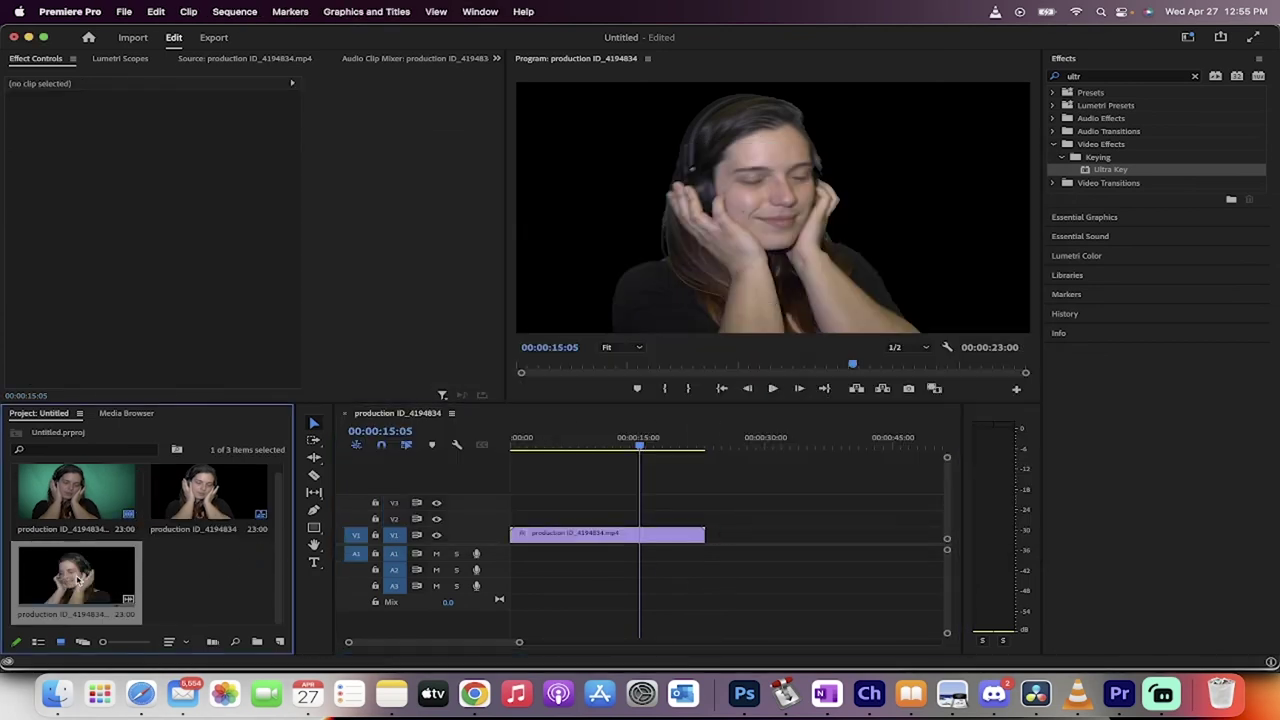
drag(78, 580, 734, 523)
drag(737, 443, 742, 443)
Unlink the new clip's audio and delete the audio clip from A2
click(771, 572)
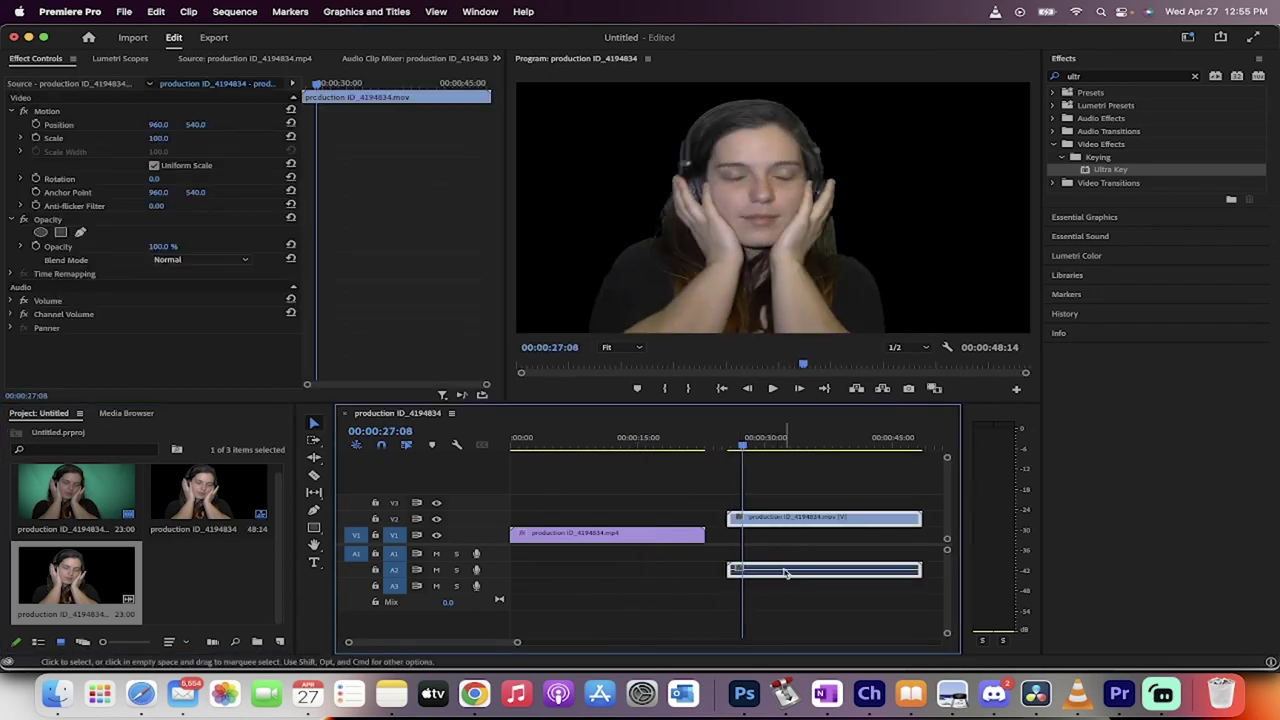
right_click(782, 573)
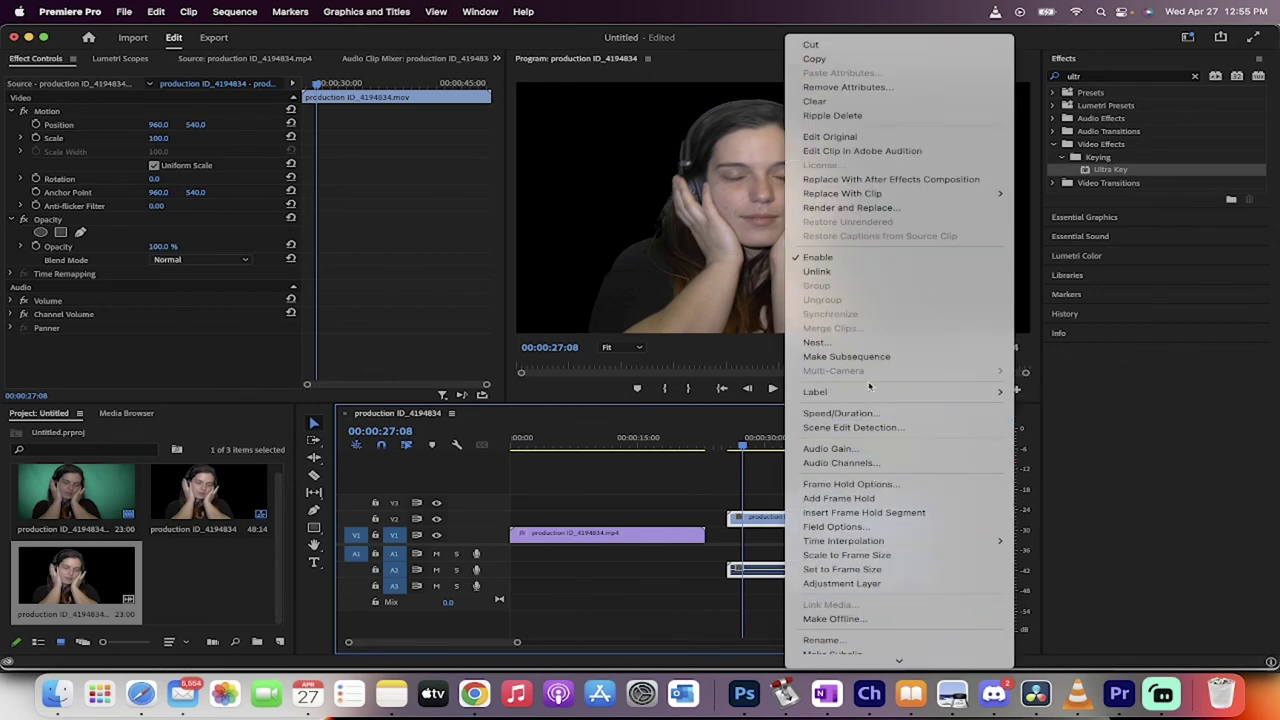
click(850, 273)
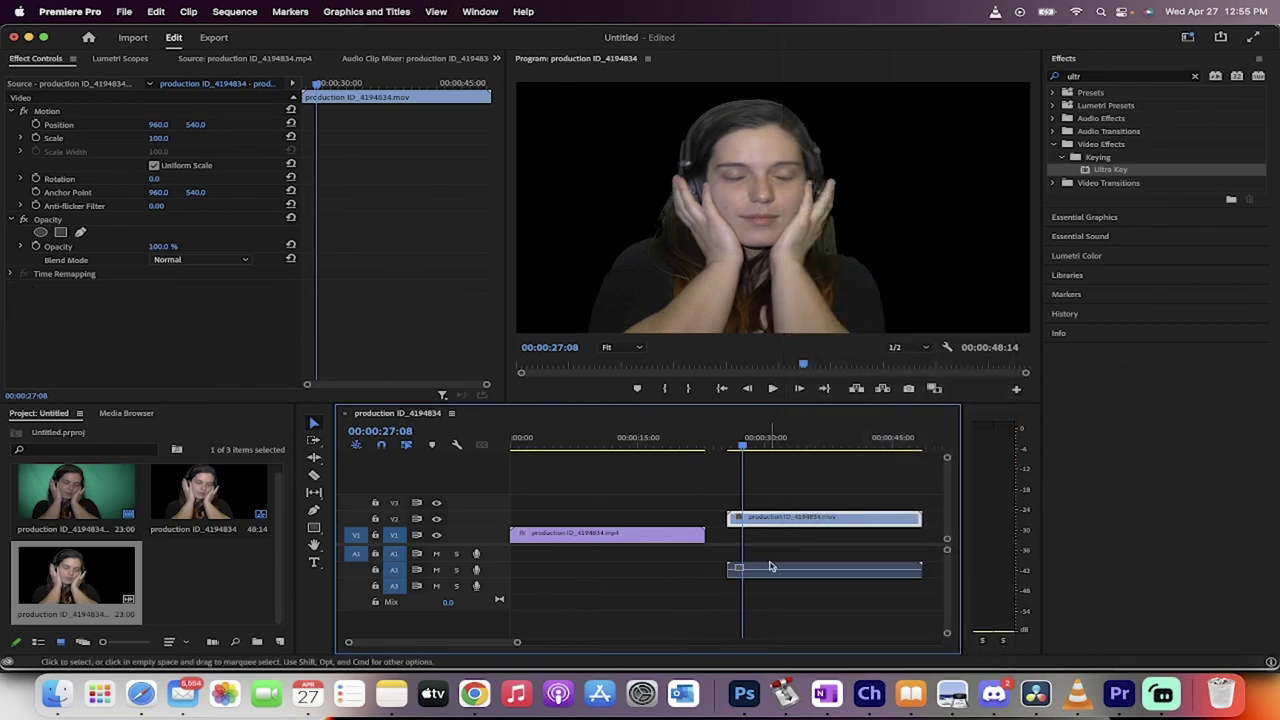
click(770, 572)
key(Delete)
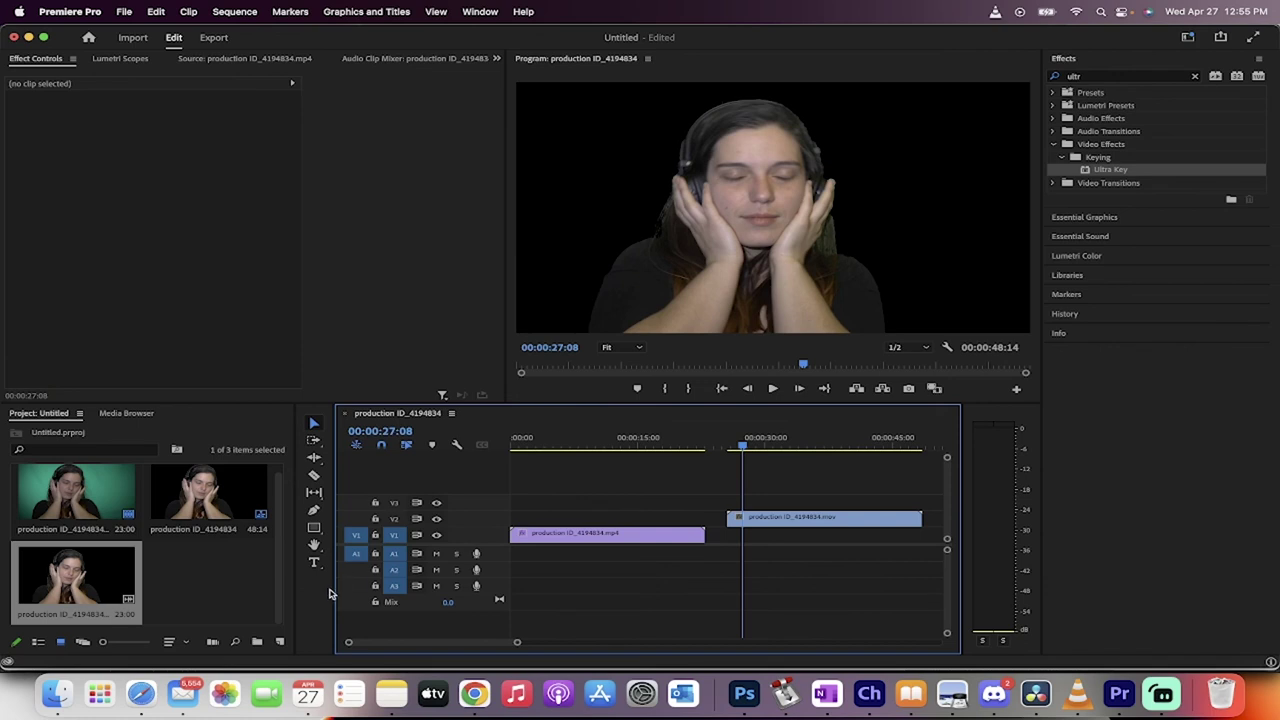
Create a 1920×1080 red Color Matte, place it on V1 under the exported clip, and preview the composite
click(280, 643)
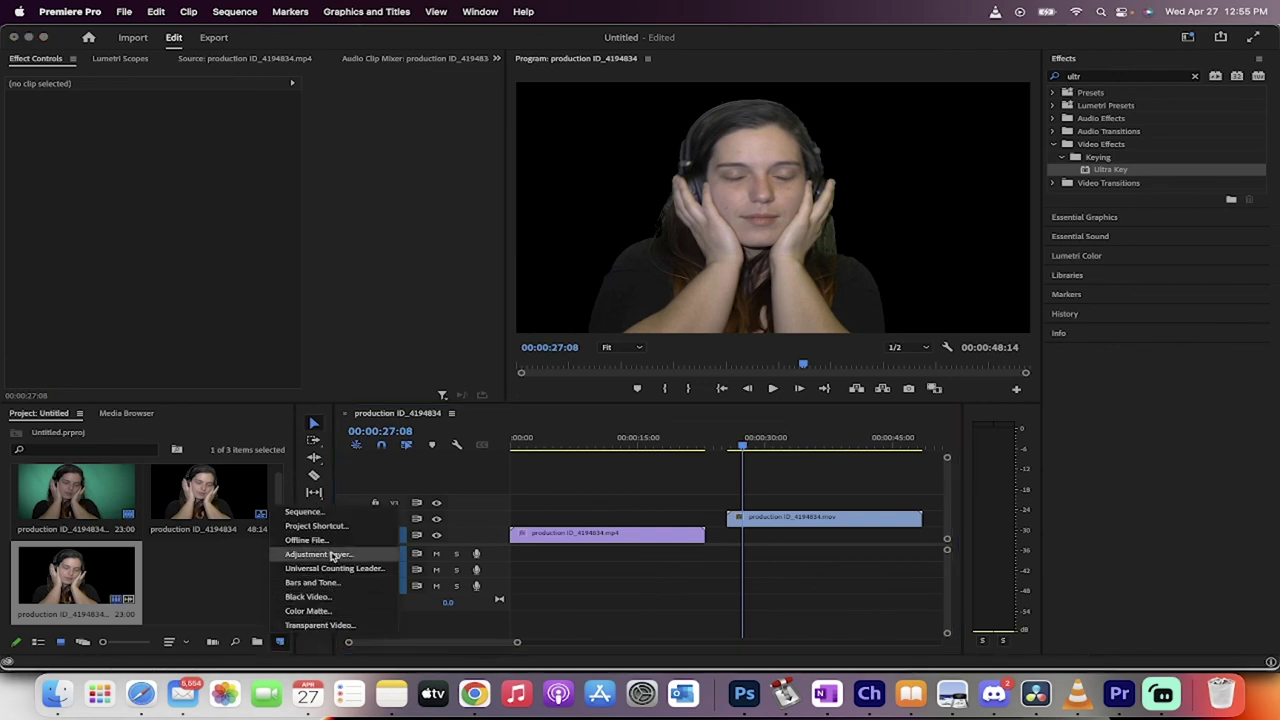
click(308, 611)
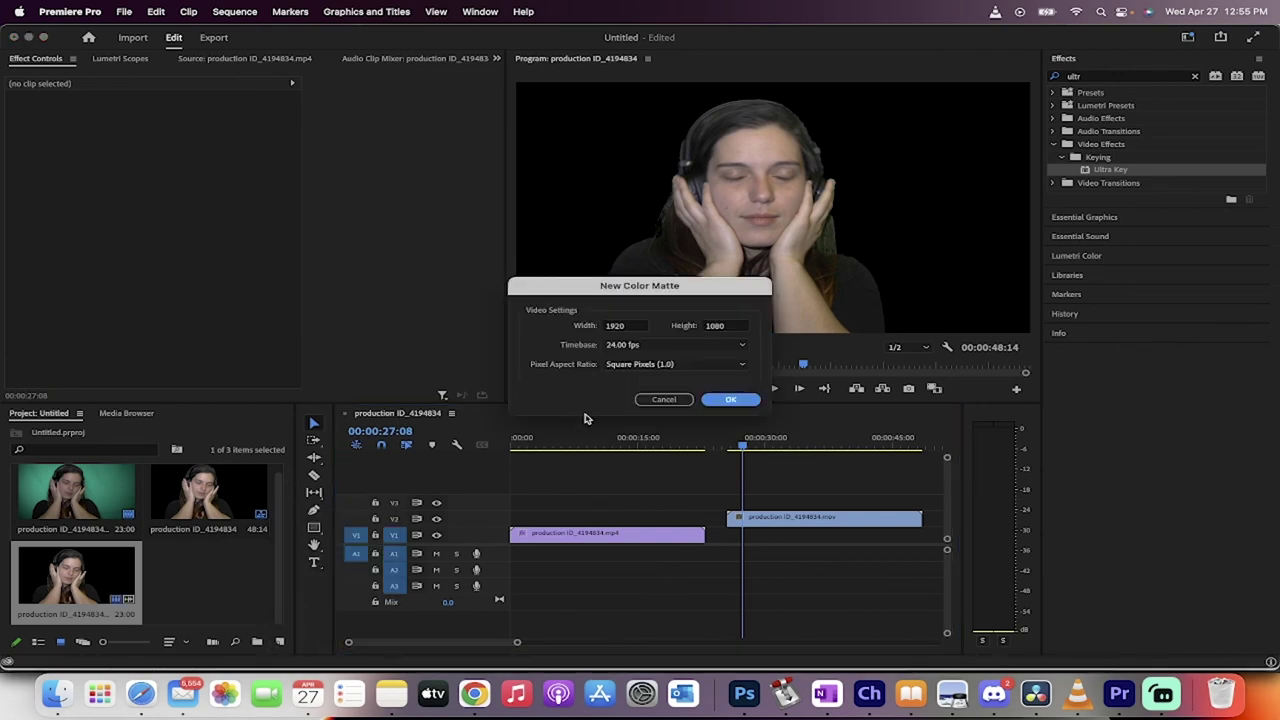
click(733, 400)
click(566, 358)
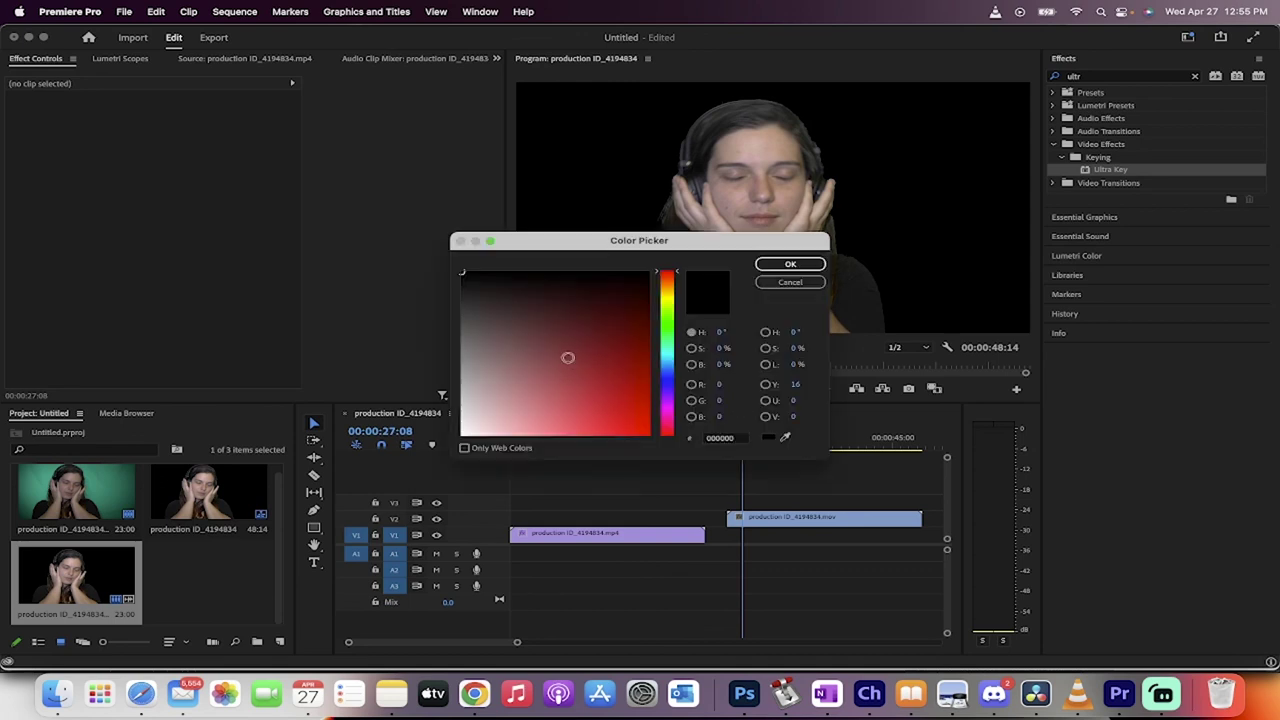
click(790, 264)
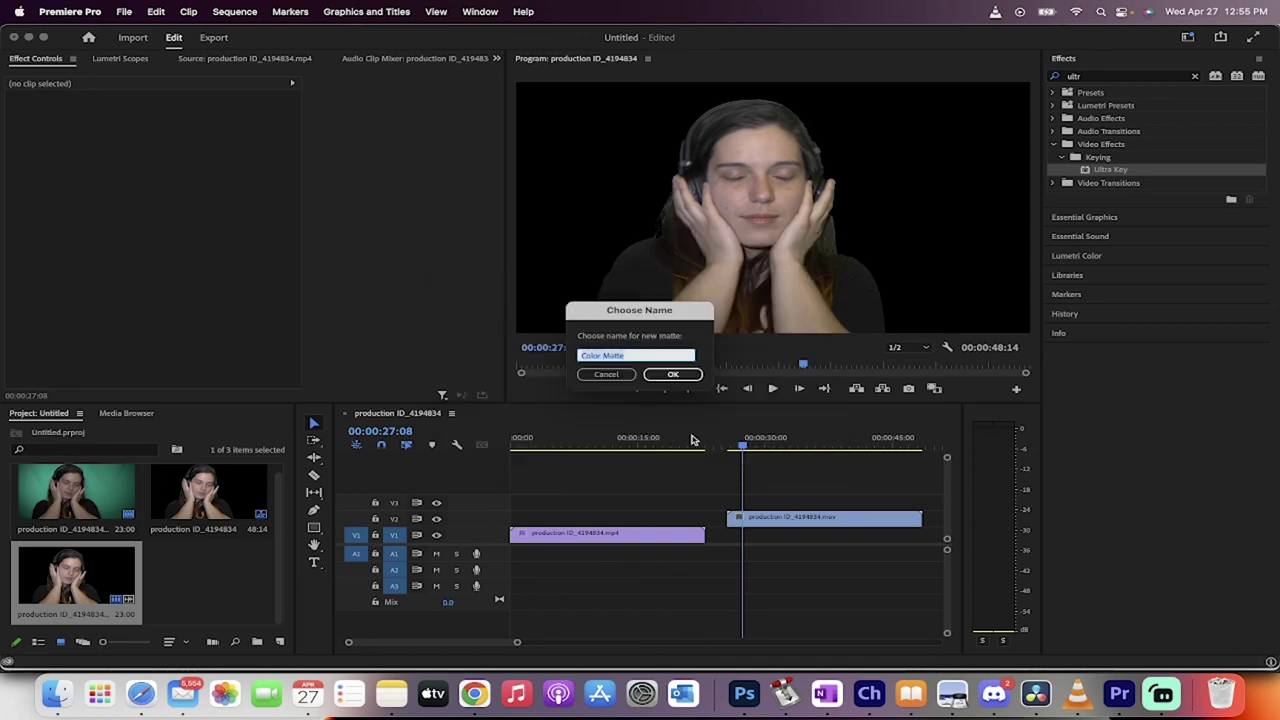
click(672, 374)
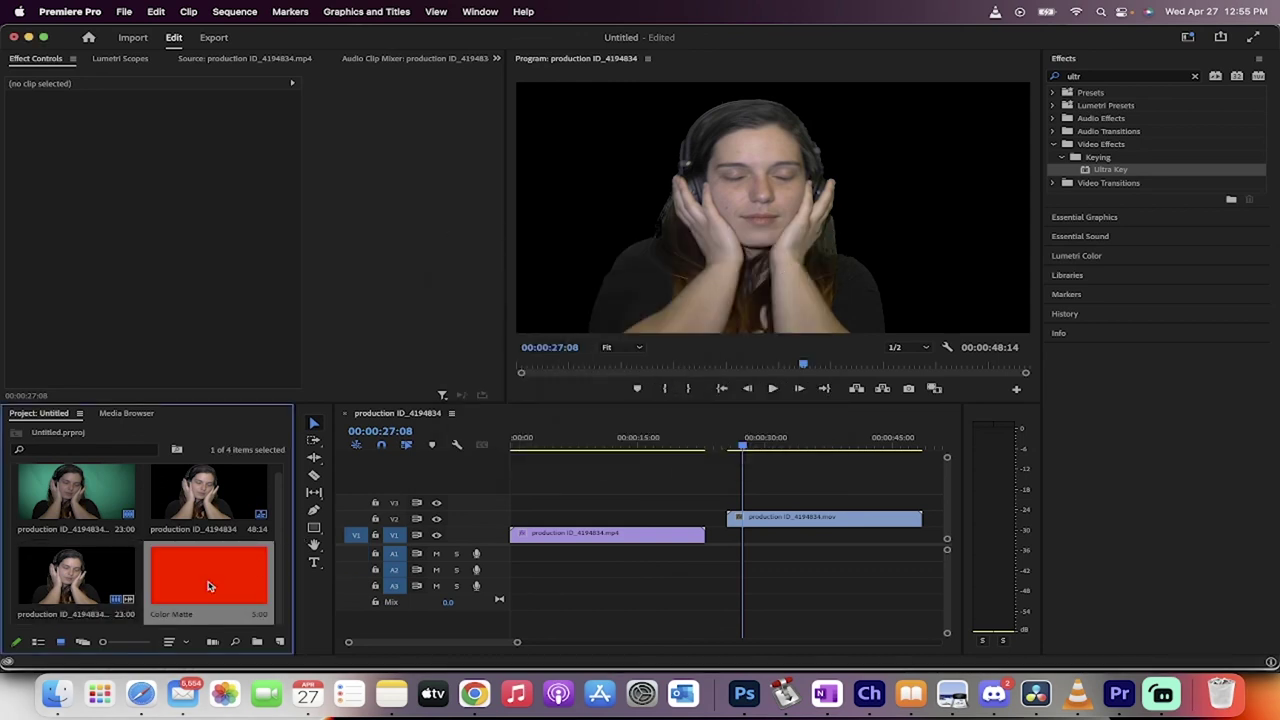
drag(209, 586, 921, 535)
drag(743, 445, 774, 443)
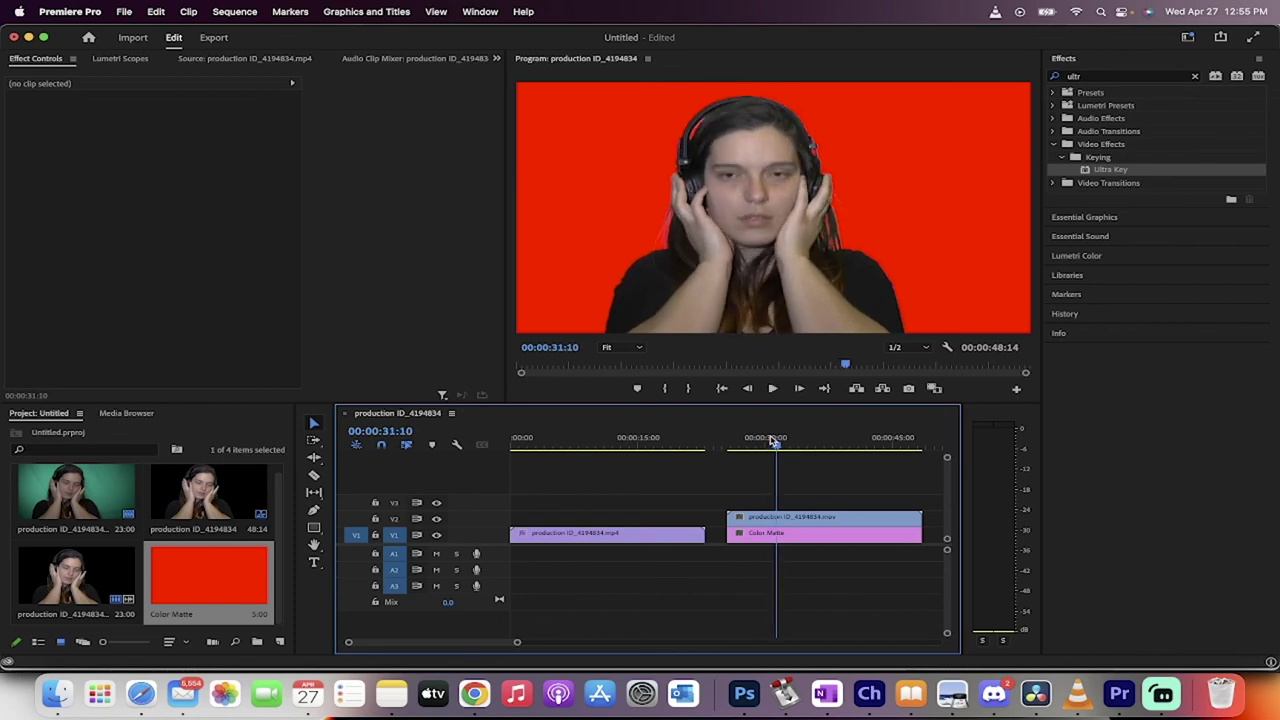